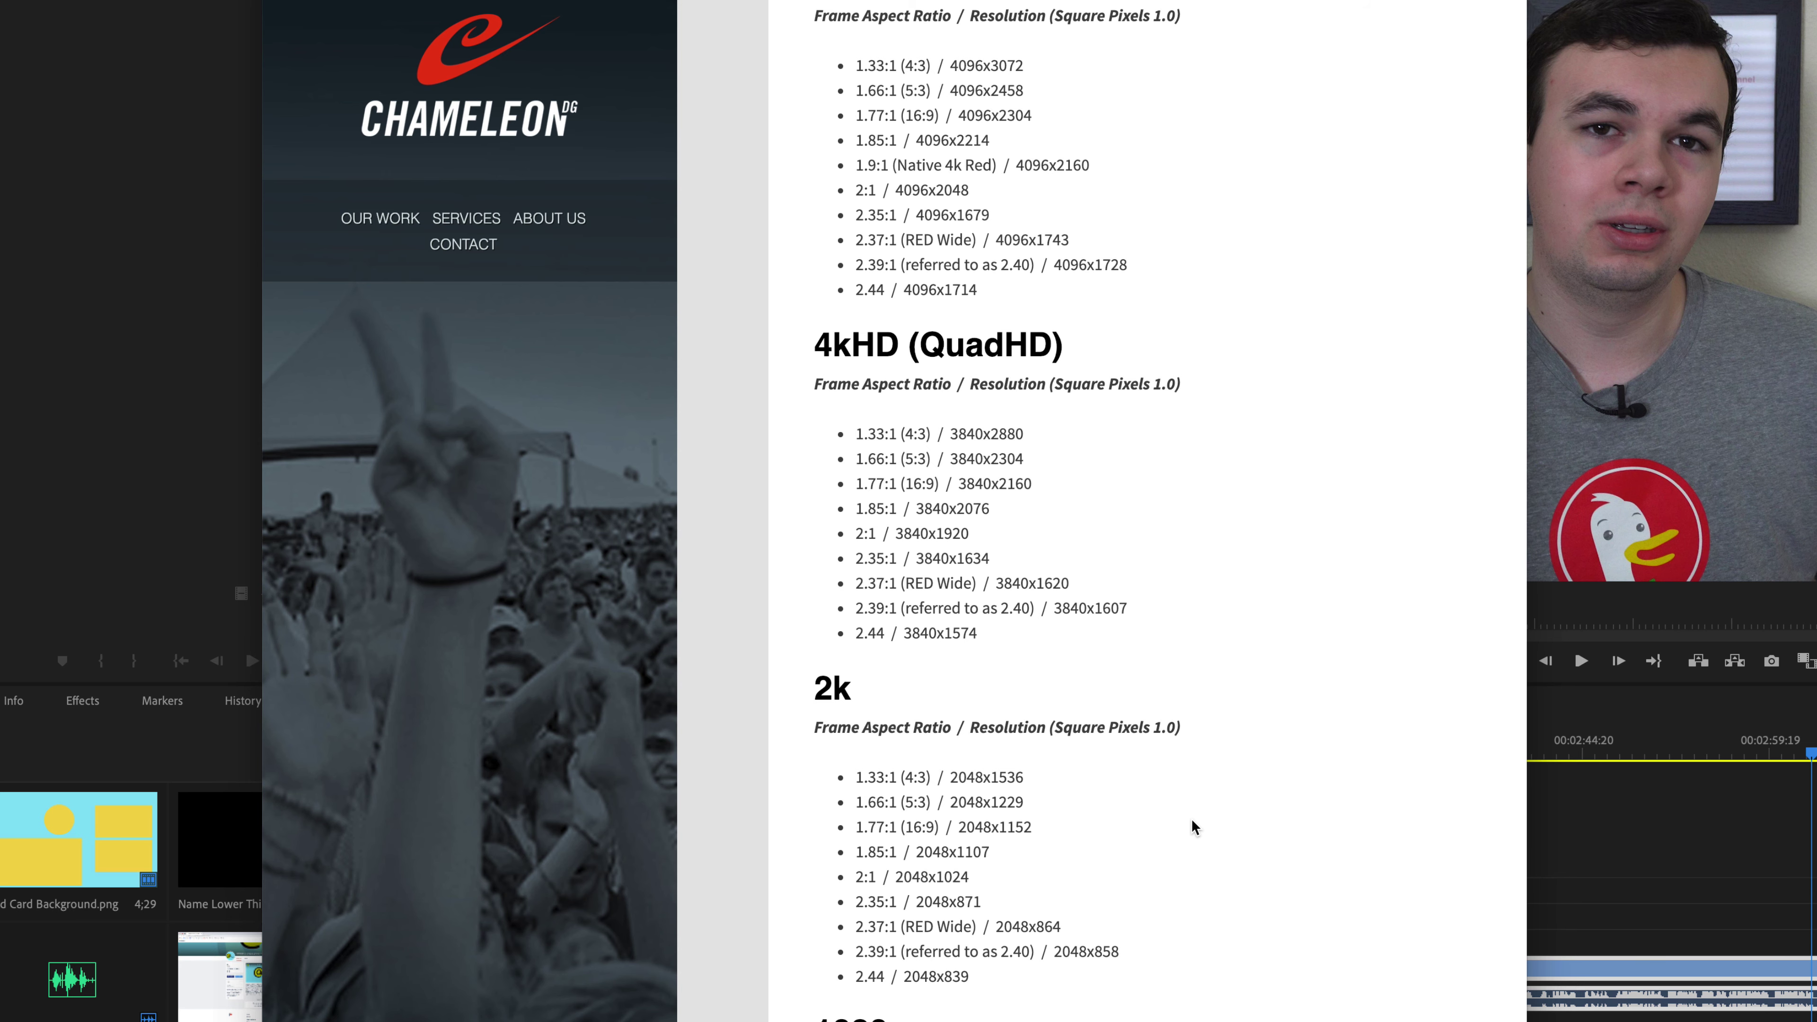
scroll(1192, 823, up, 5)
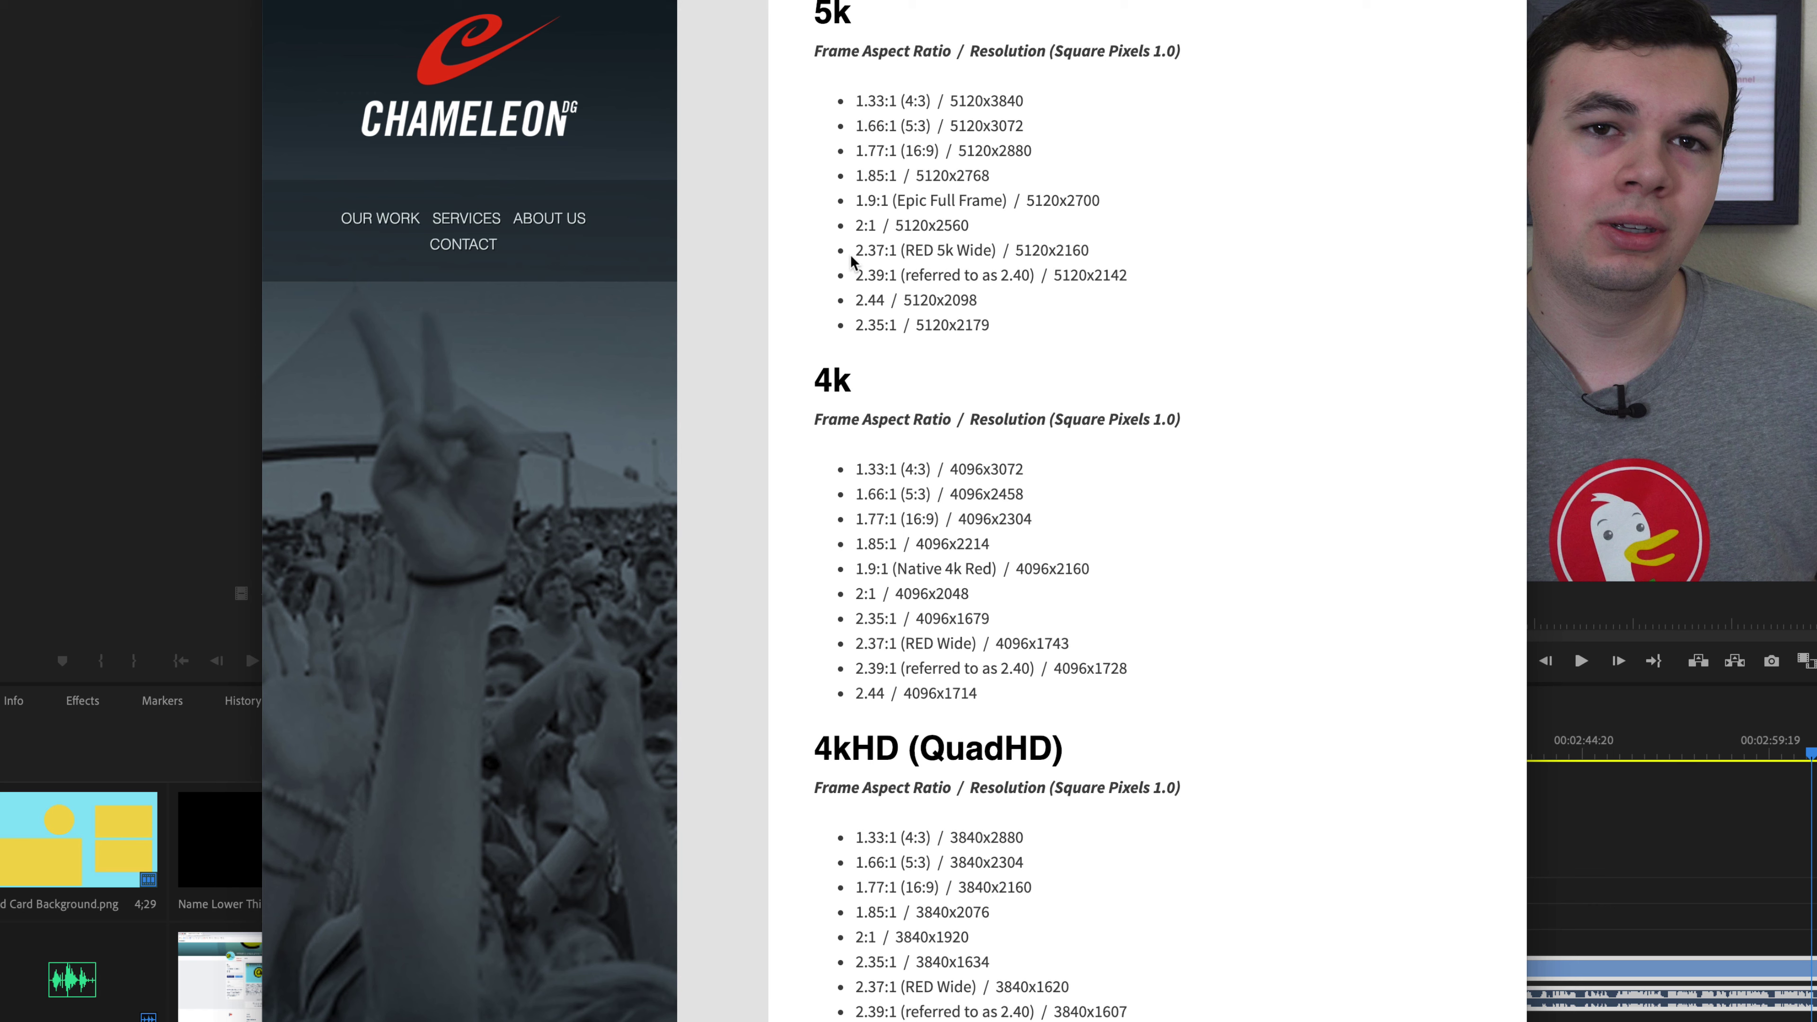
drag(857, 250, 998, 245)
click(998, 245)
scroll(850, 240, down, 4)
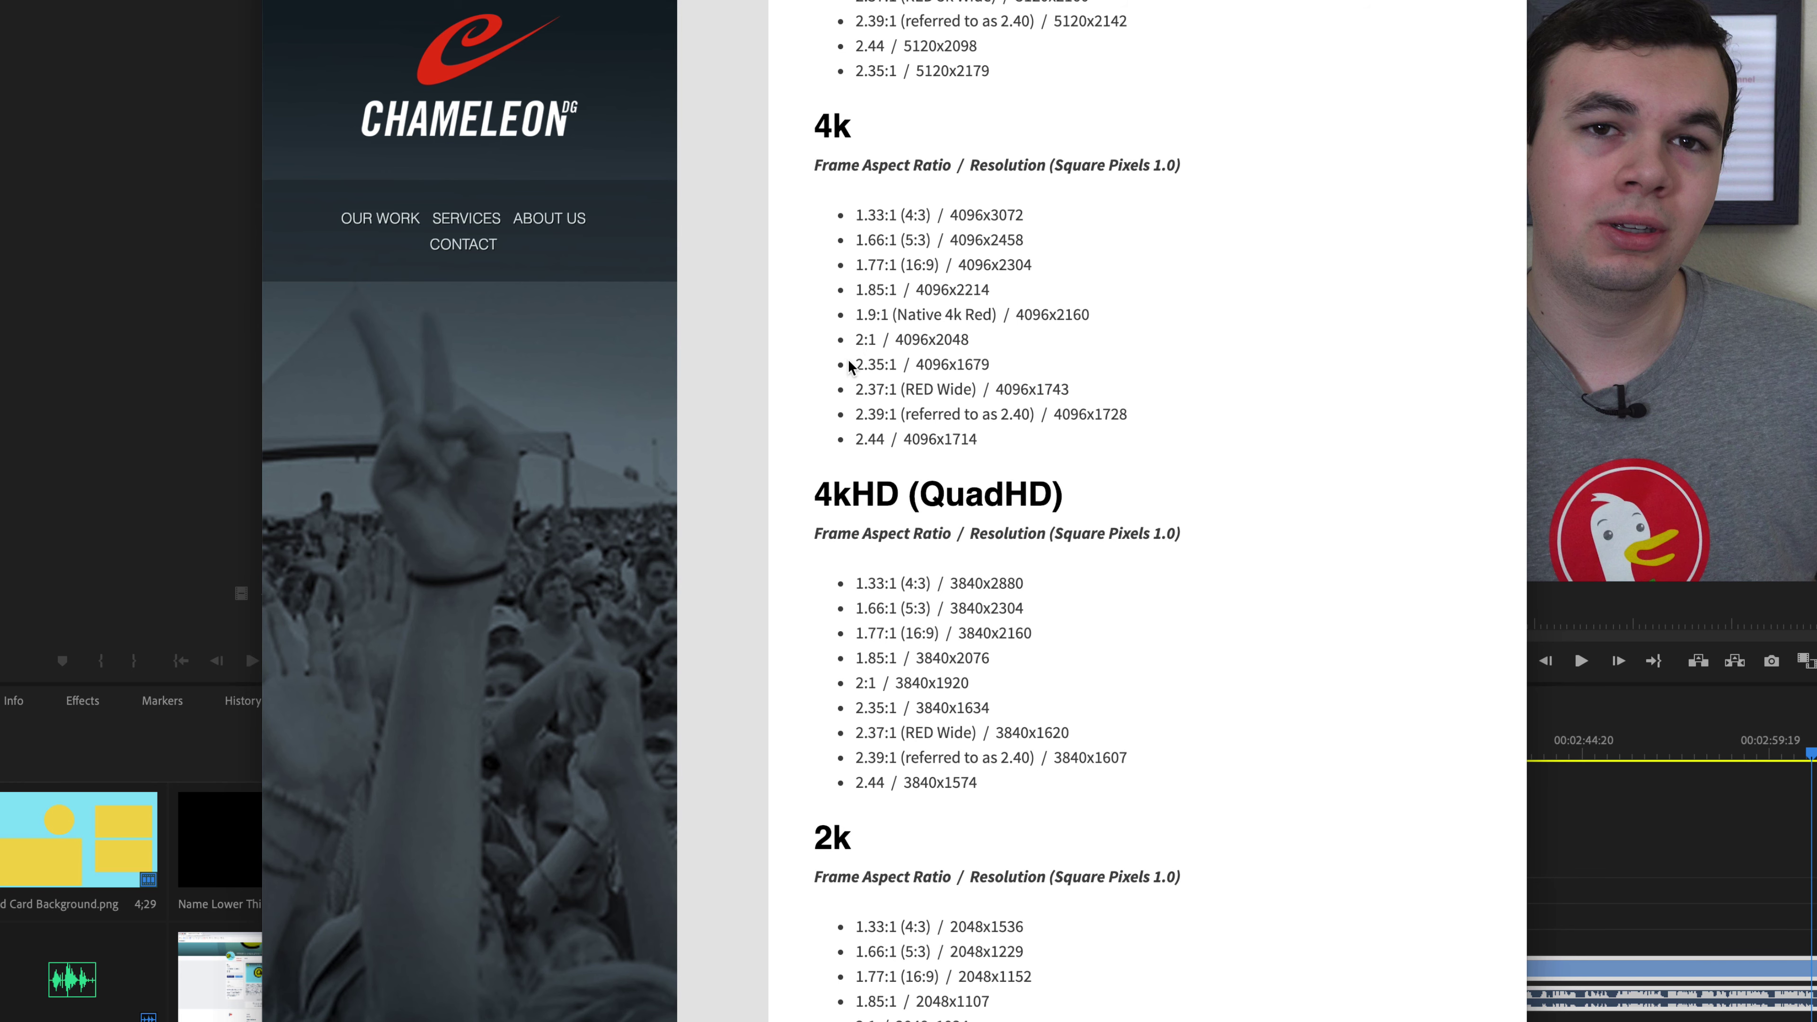
key(super+Tab)
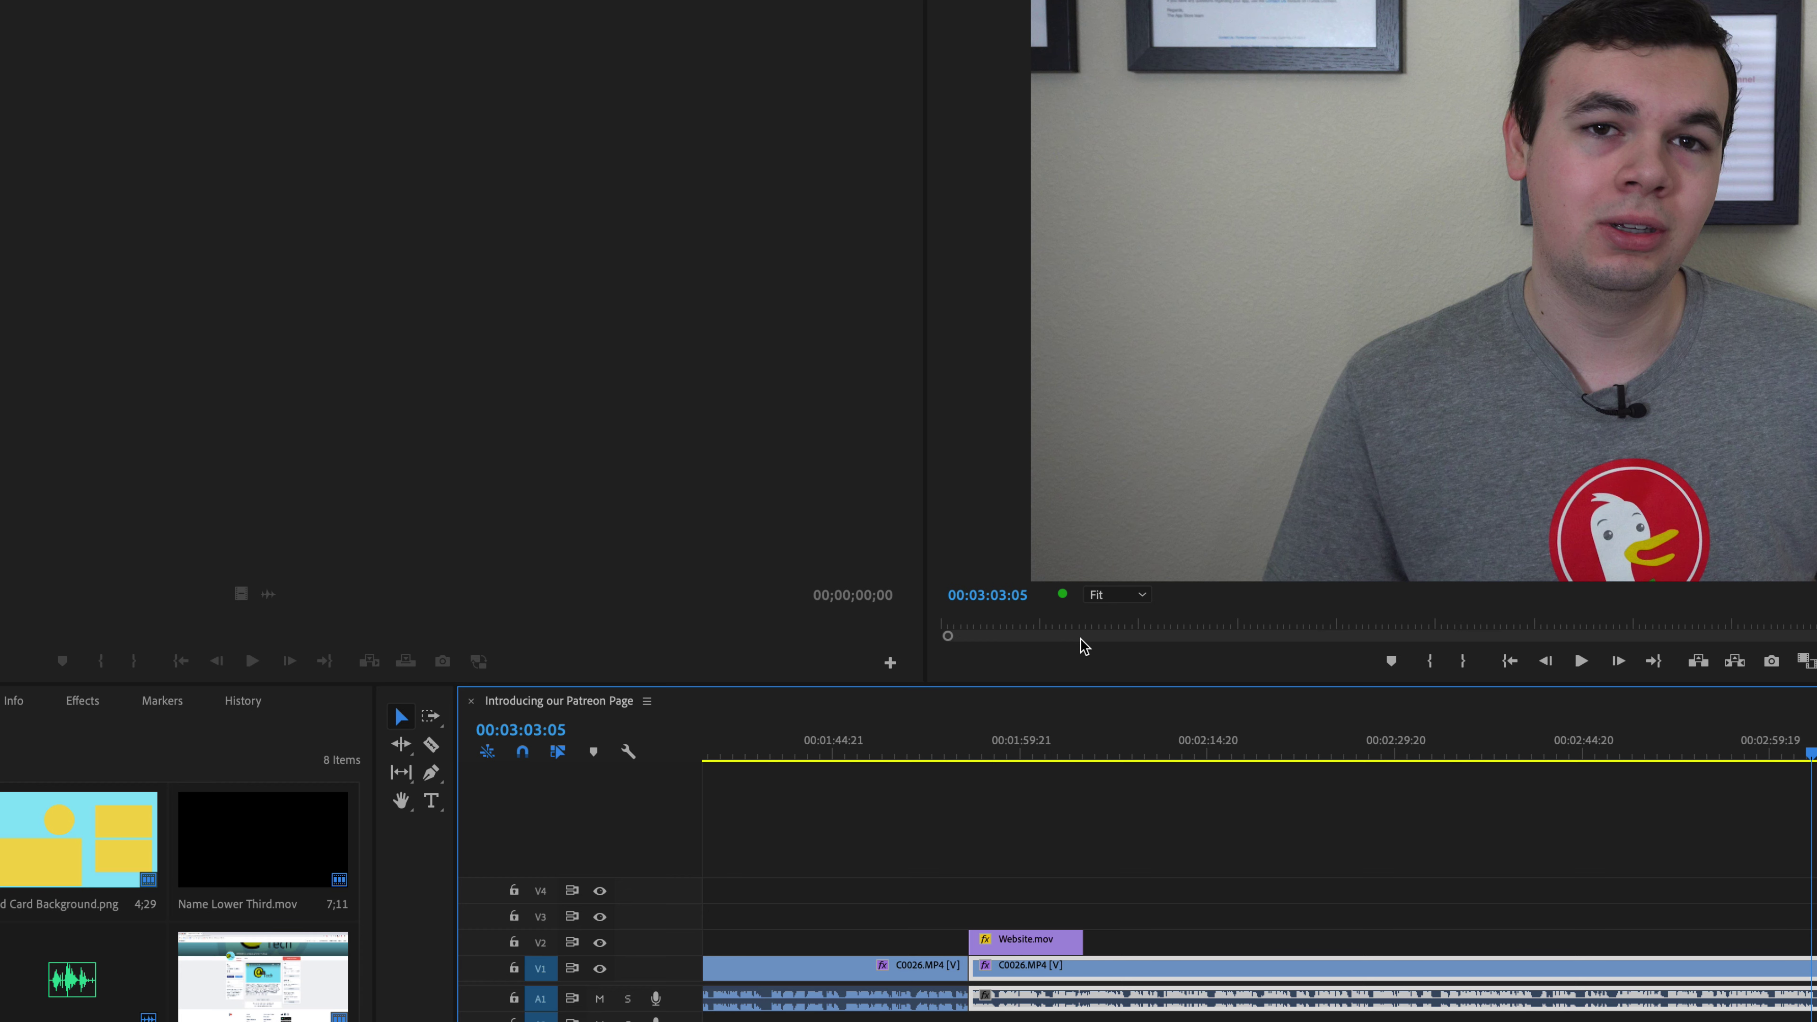
key(super+Tab)
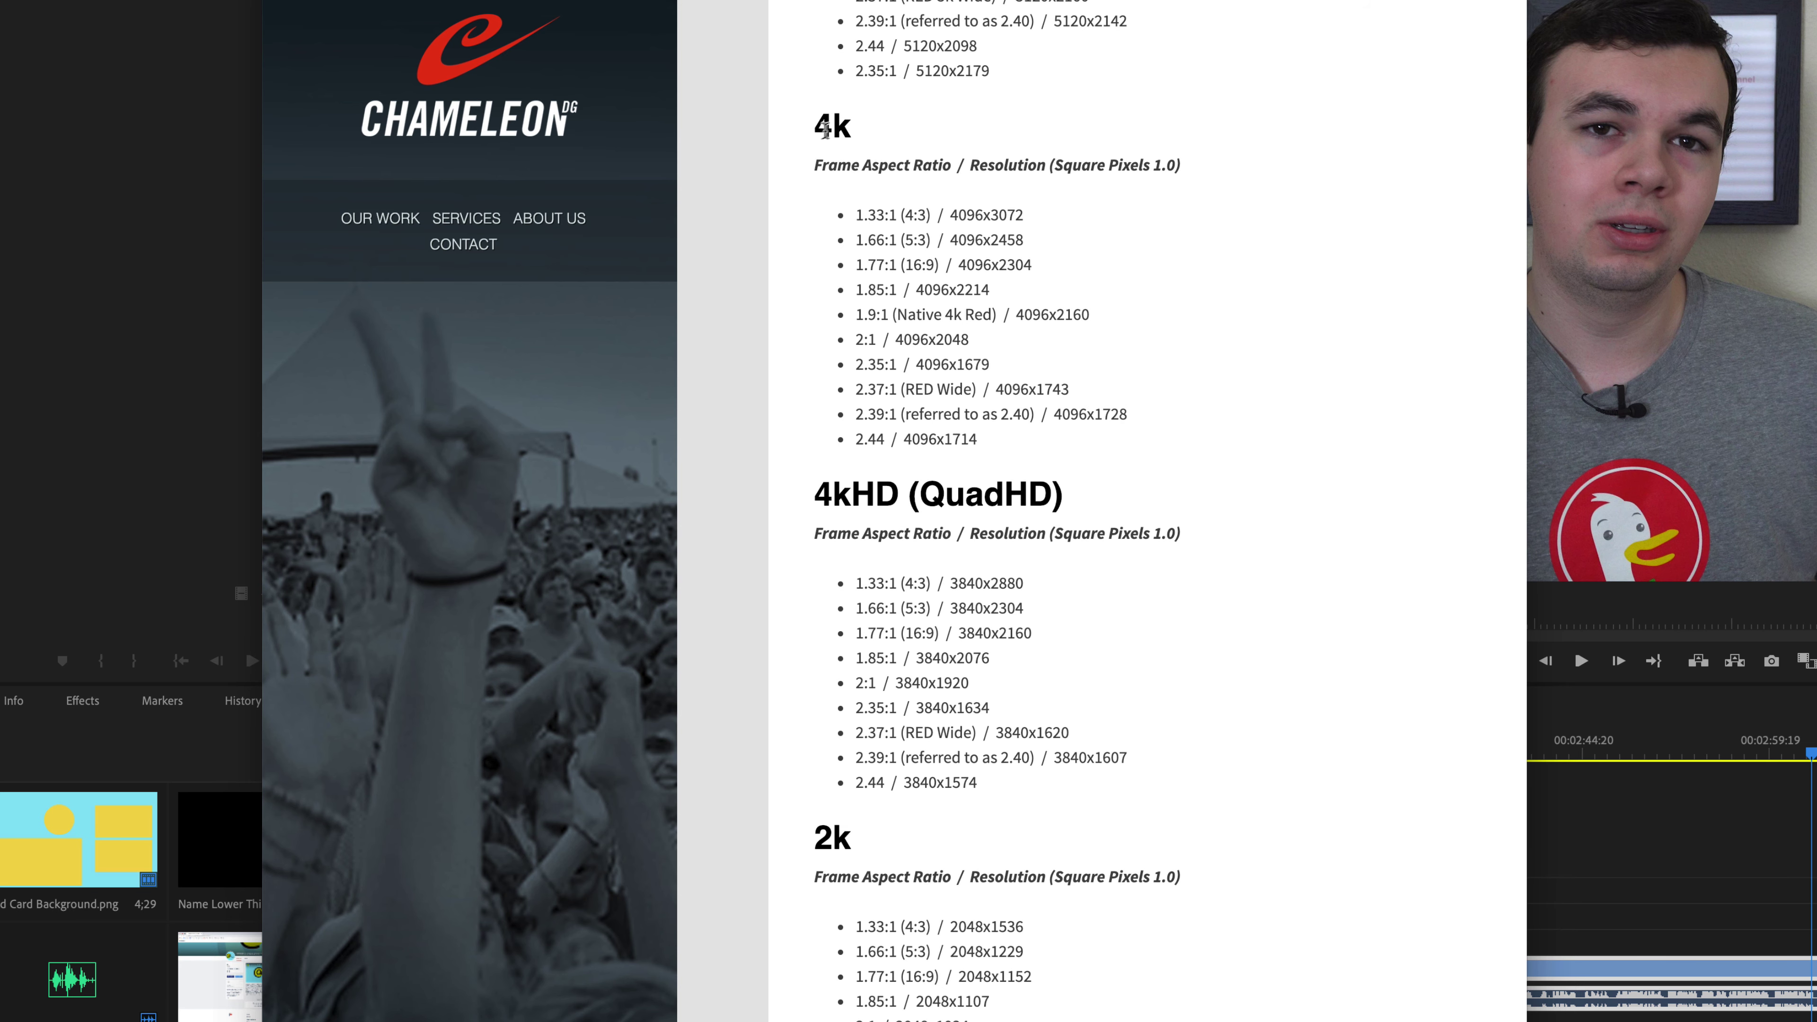
Step: Highlight the 2:1 / 3840x1920 line under 4kHD (QuadHD) in the browser's resolution chart
scroll(826, 581, down, 2)
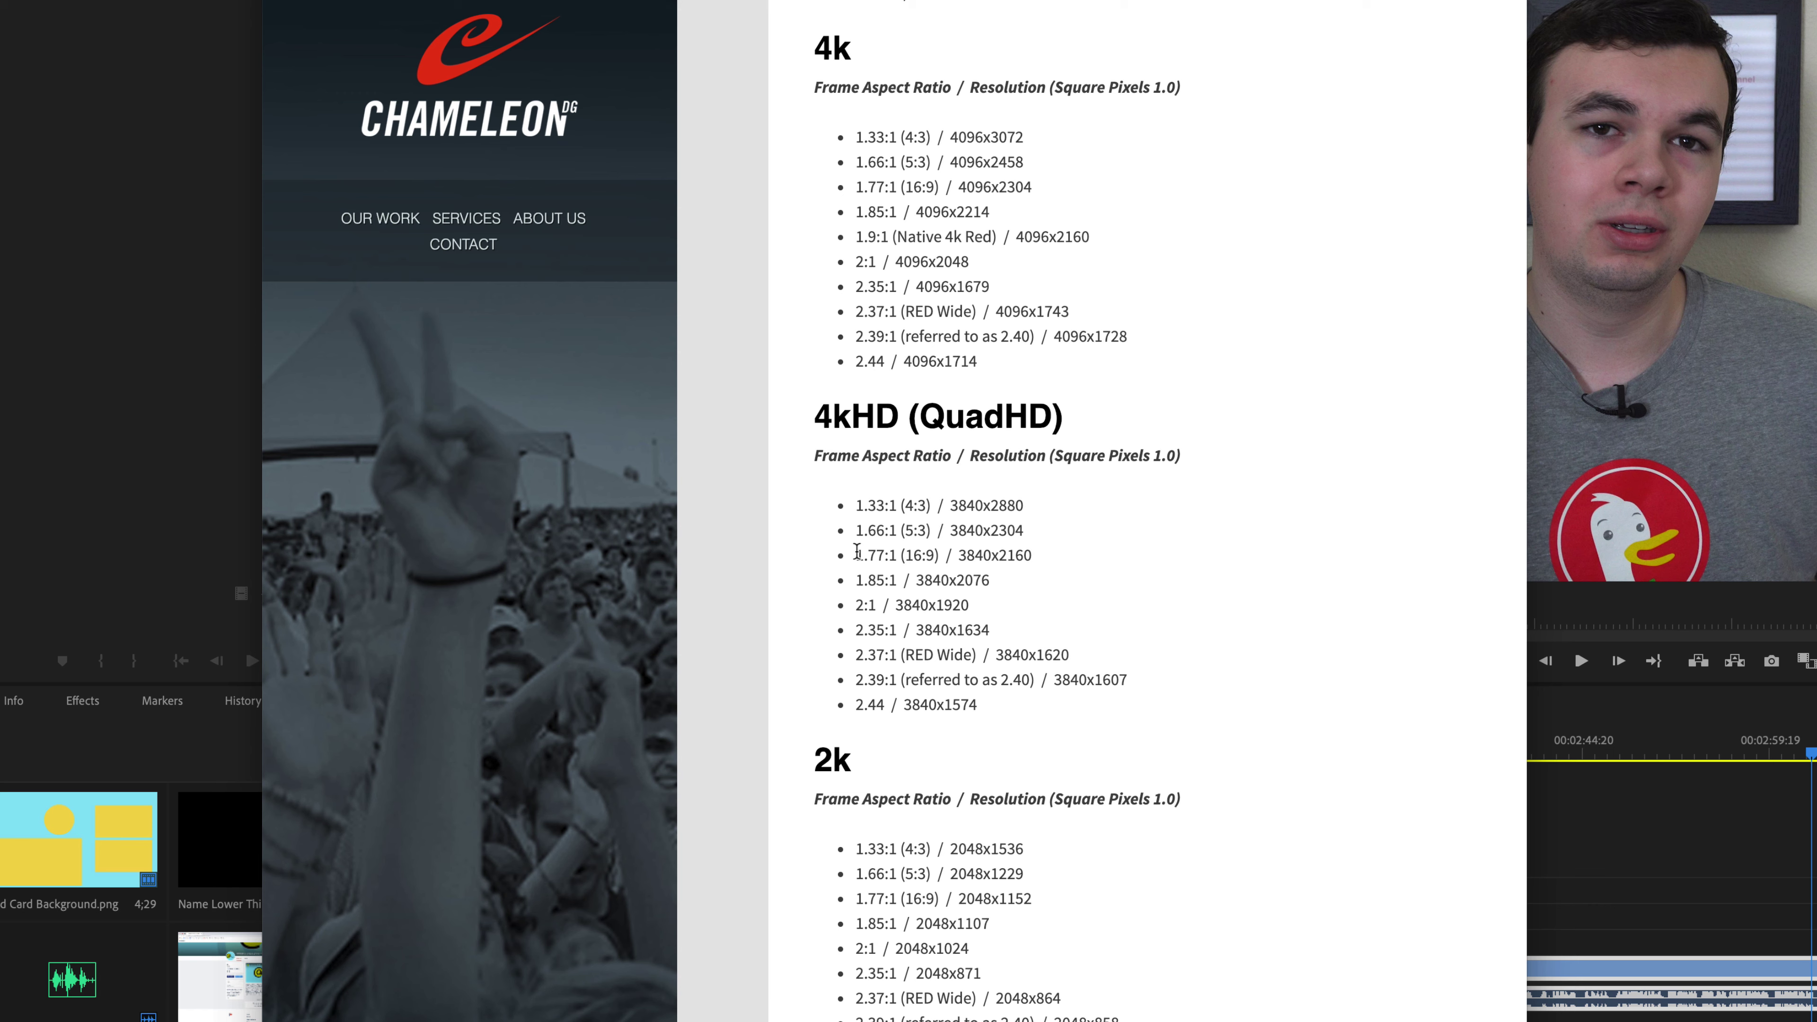
drag(855, 556, 1021, 553)
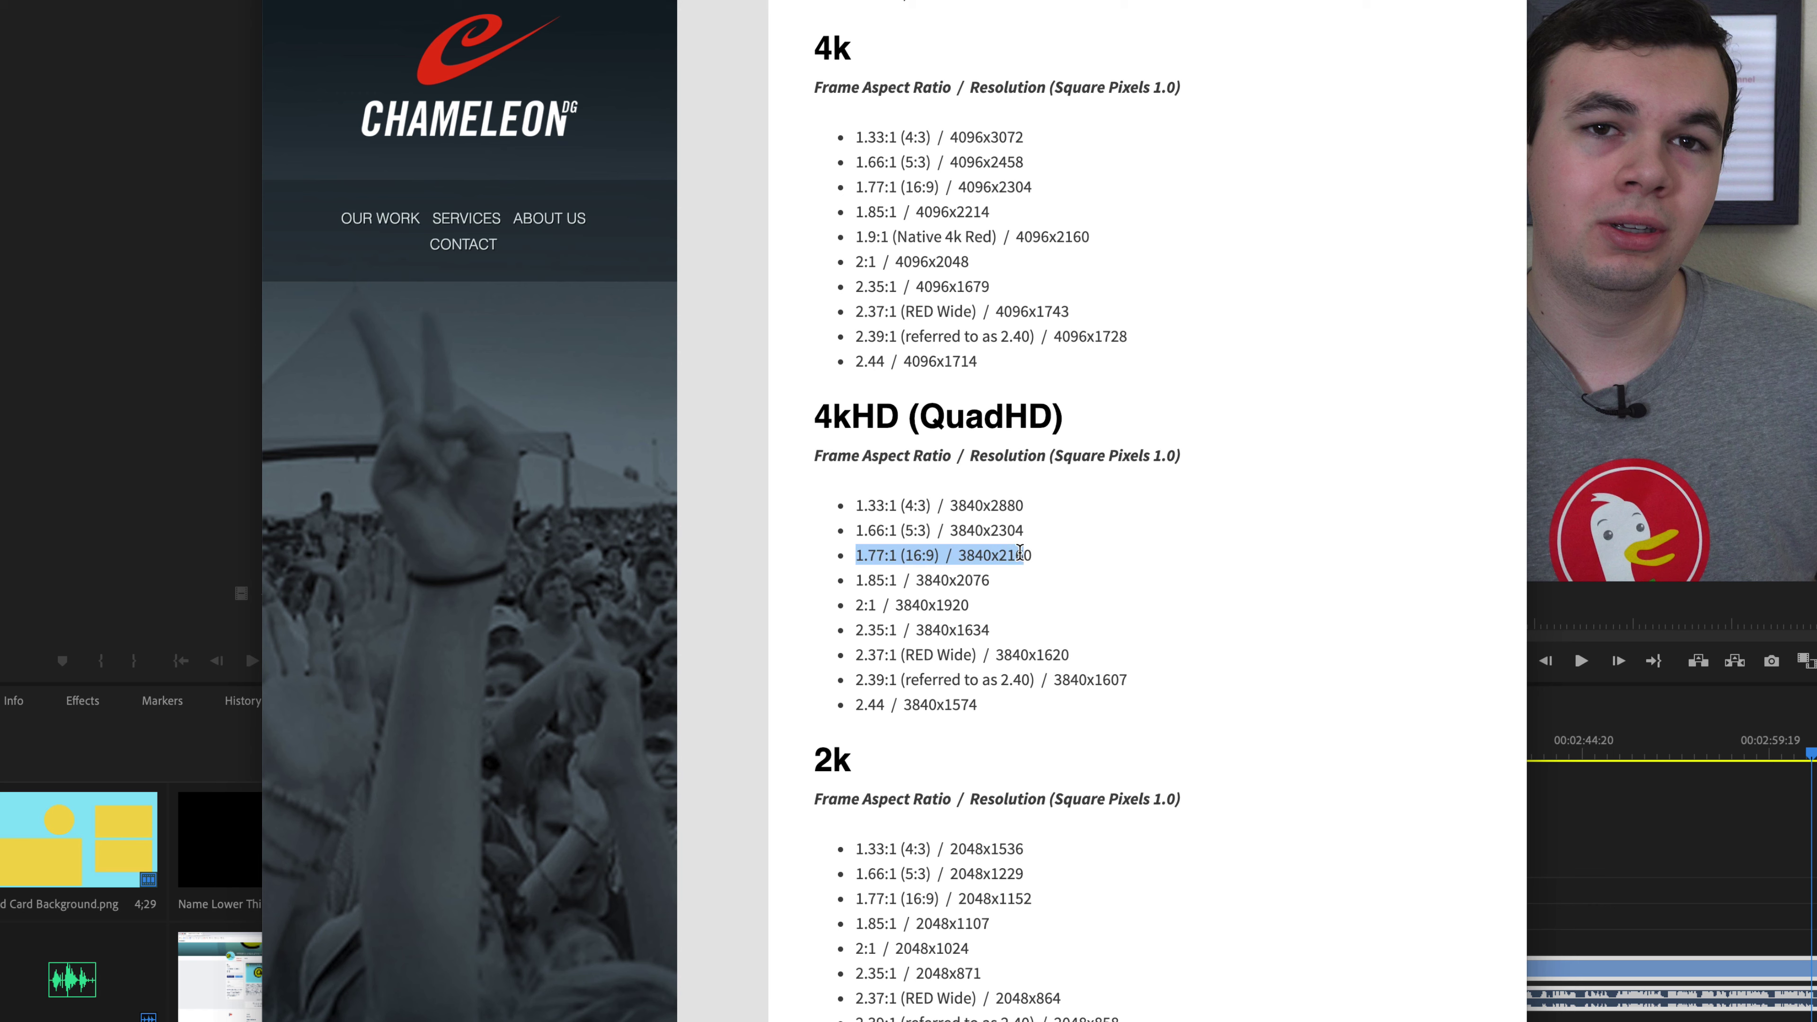
click(866, 608)
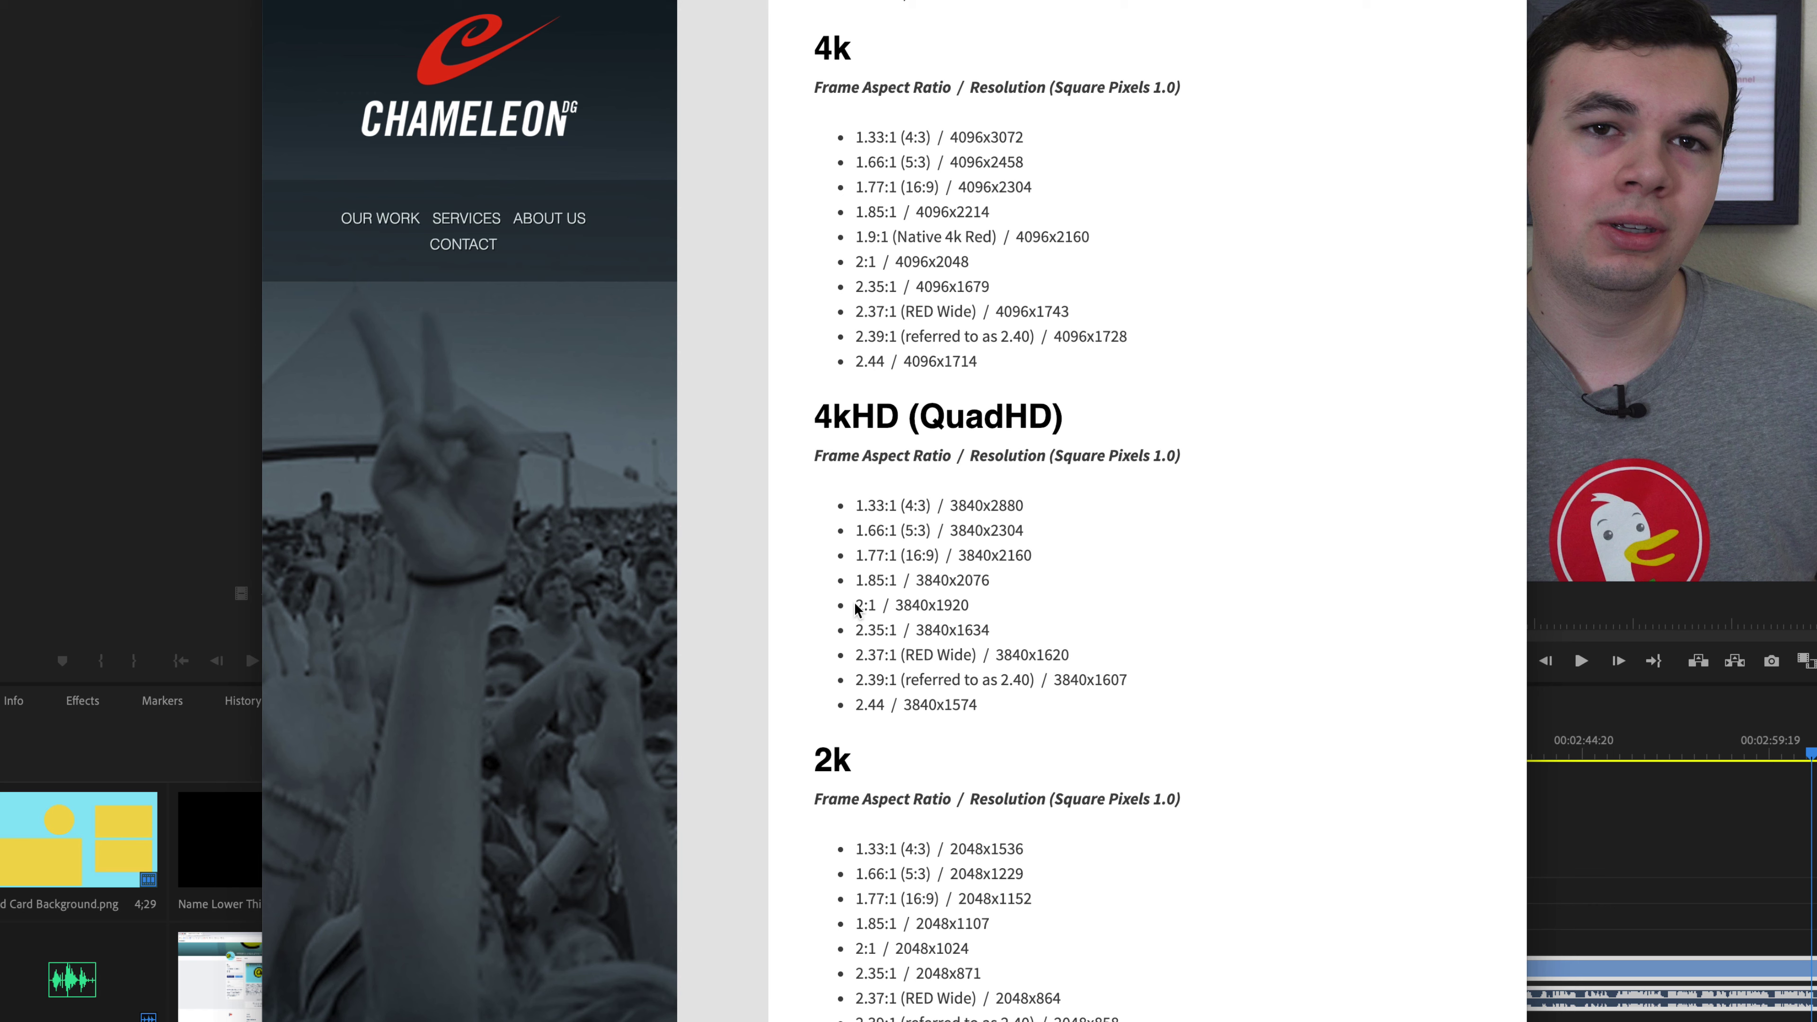
drag(856, 605, 970, 610)
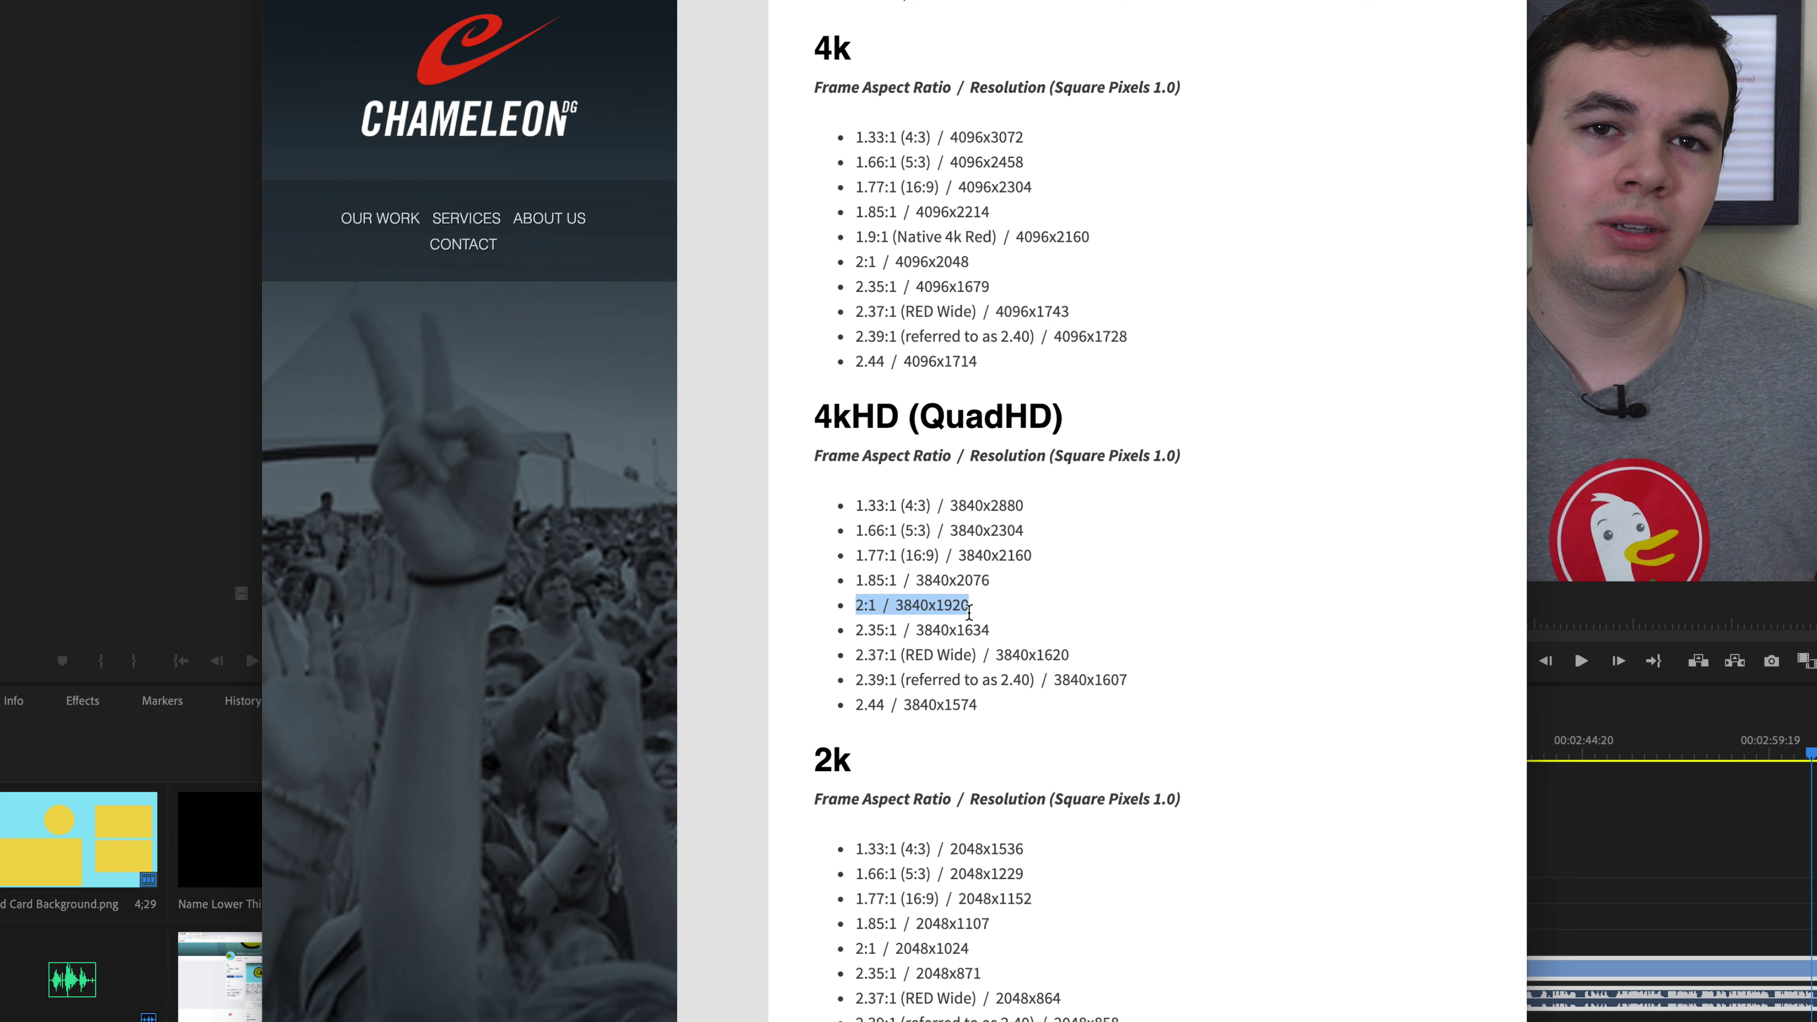
scroll(970, 610, down, 6)
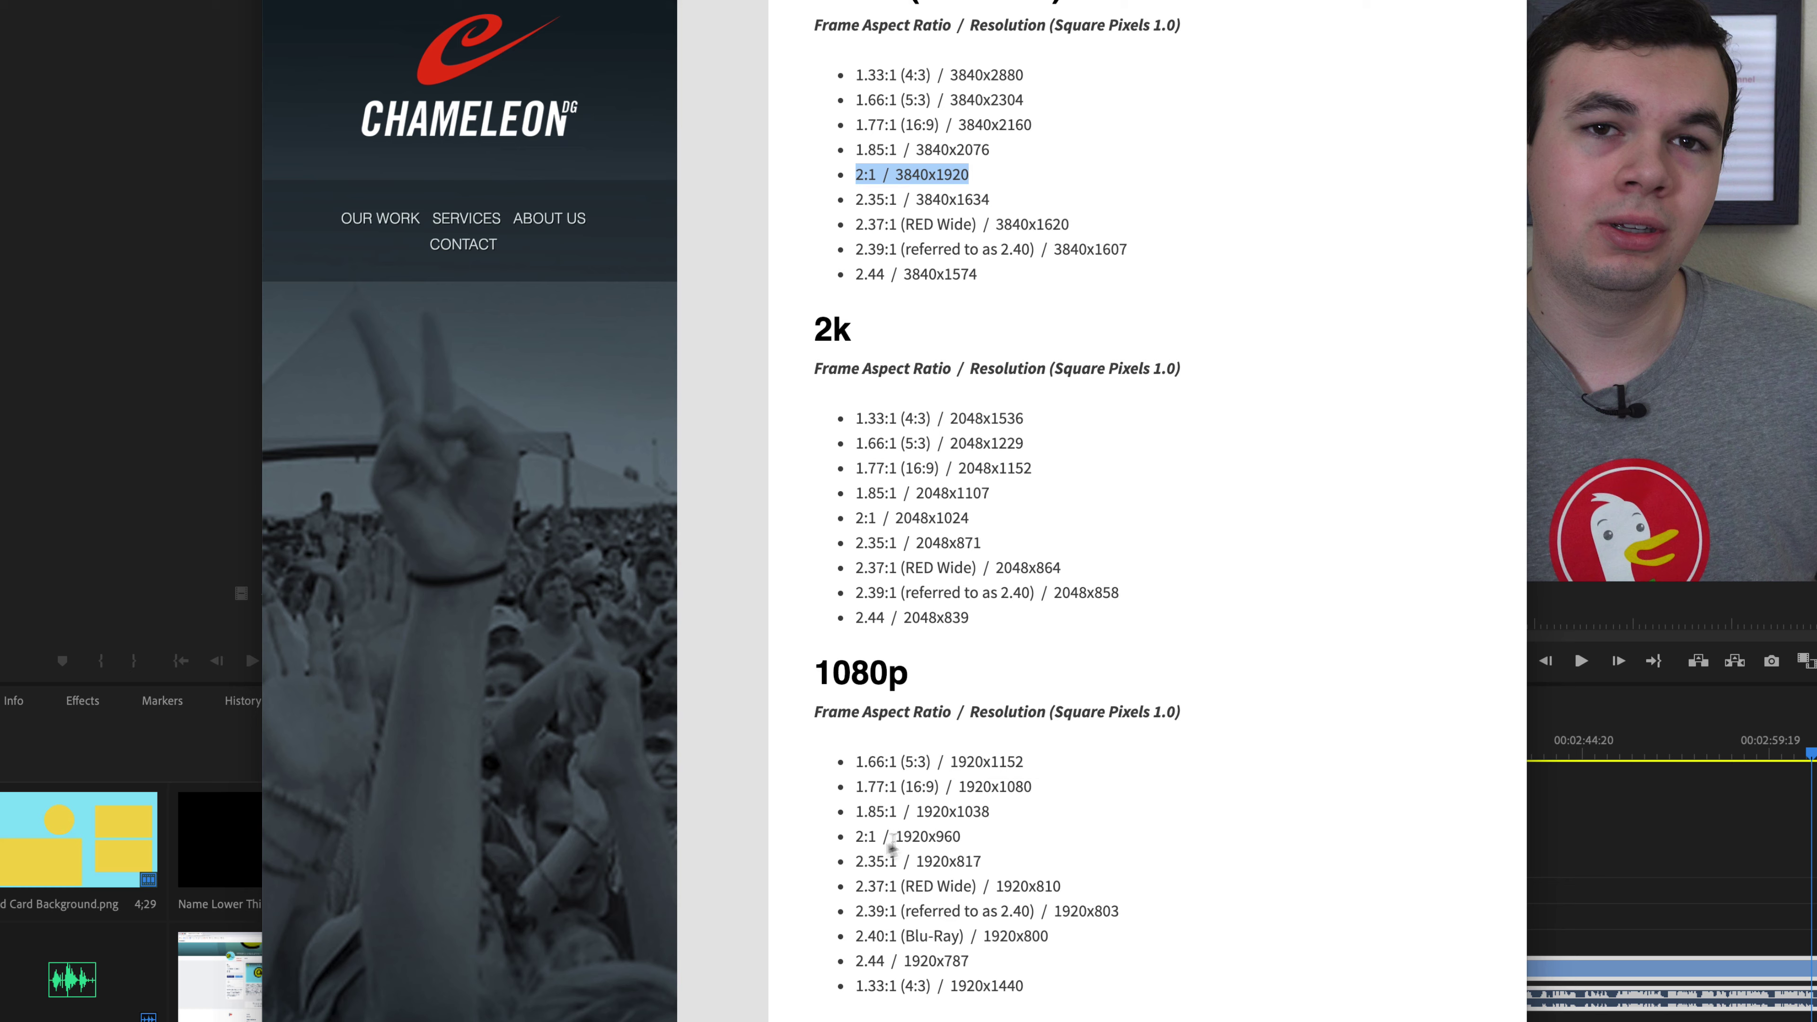
scroll(971, 835, up, 5)
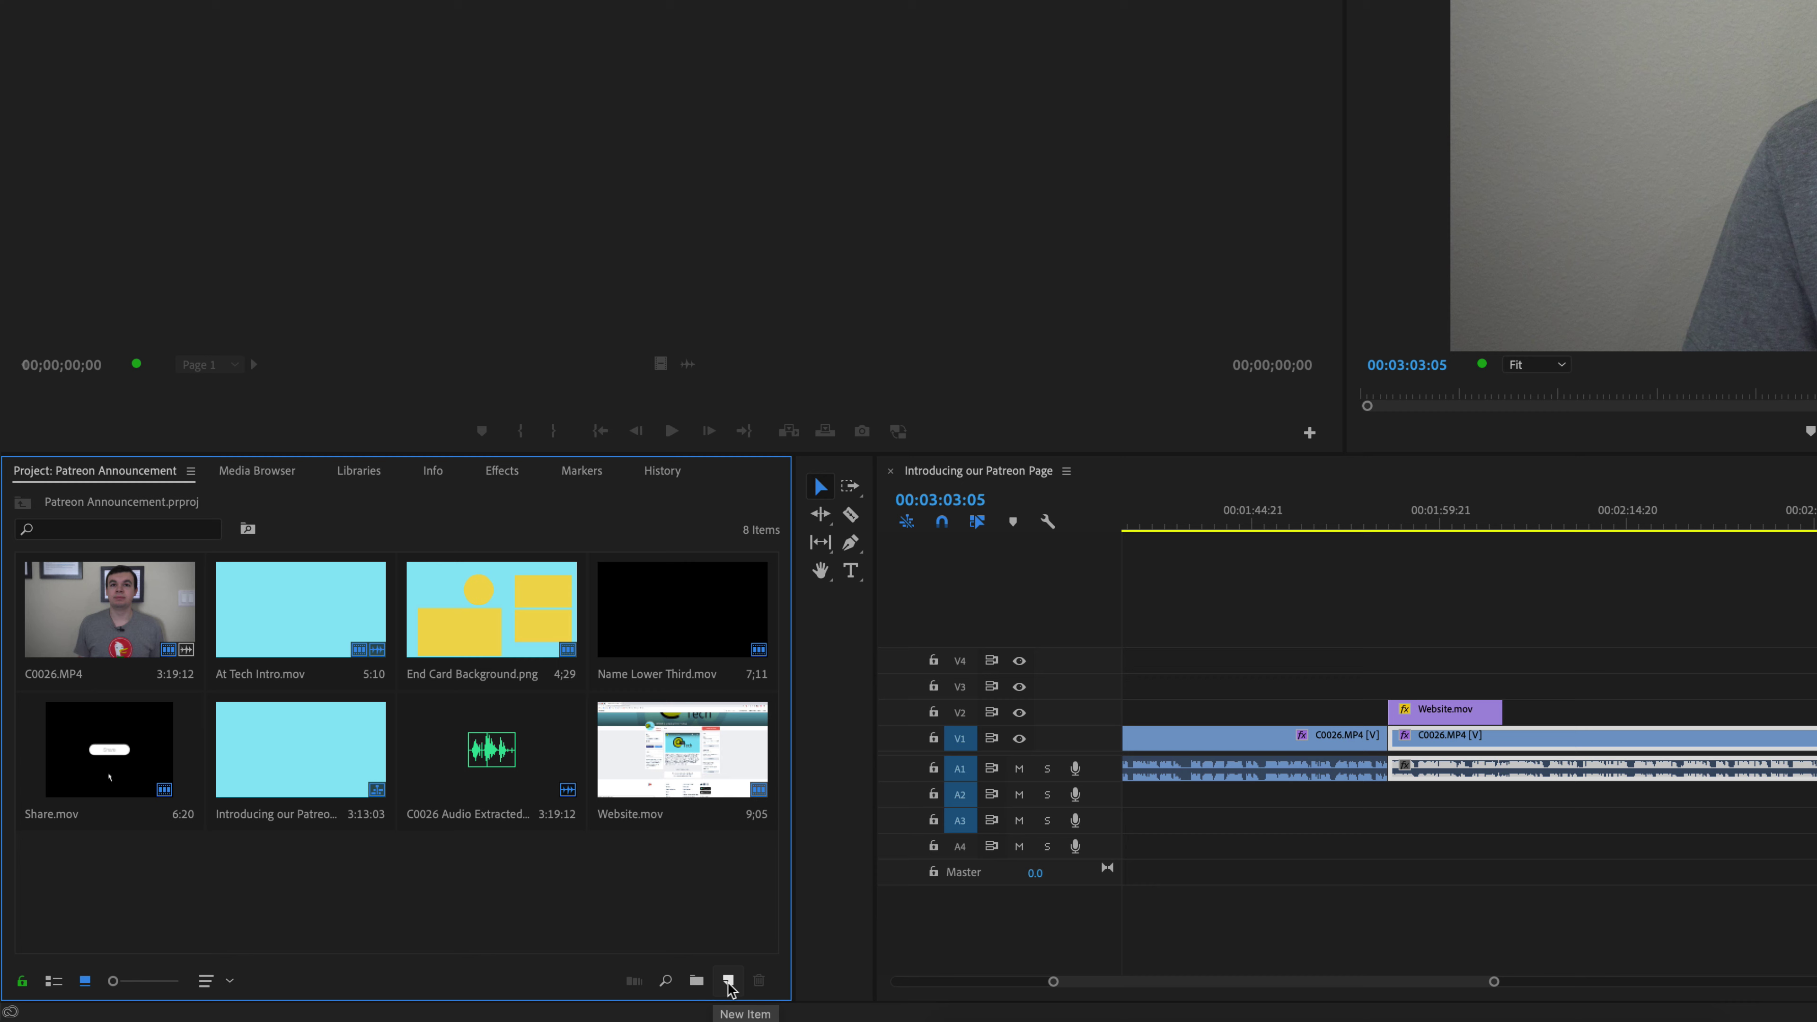
Step: Create Sequence 01 from the DSLR 1080p24 preset with its frame size changed to 3840 × 1920
click(728, 980)
click(744, 724)
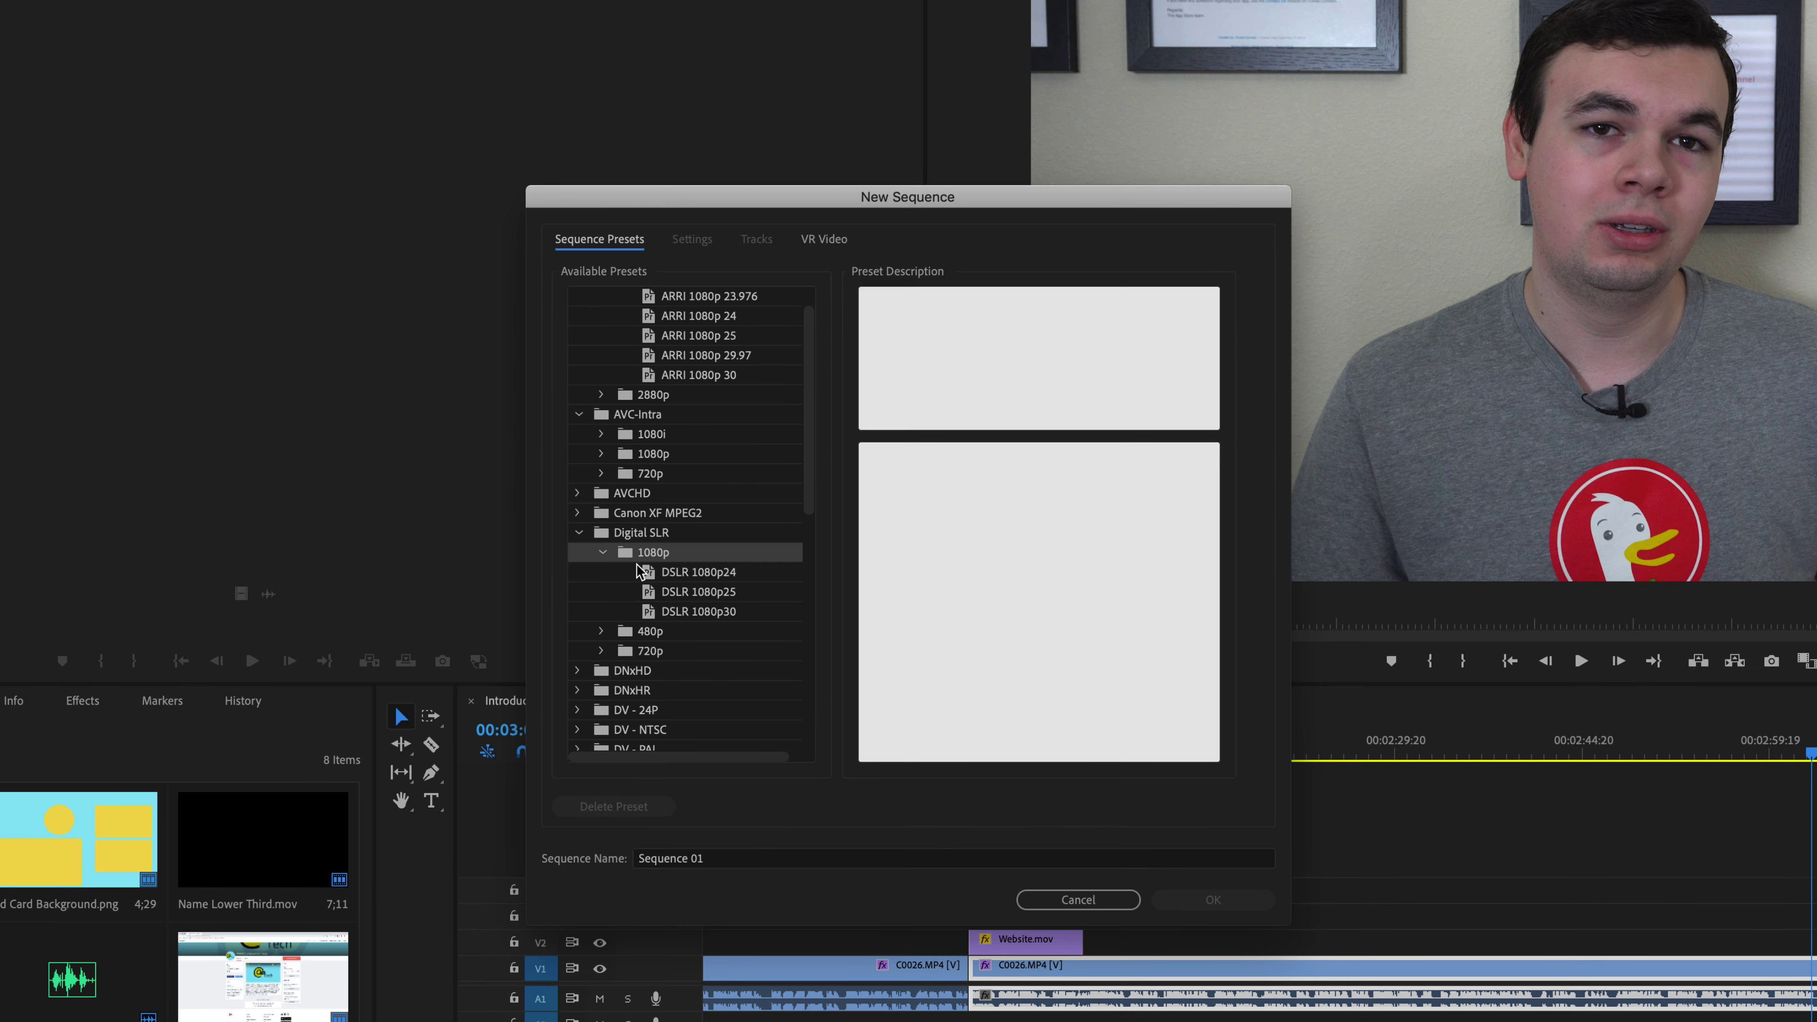
click(667, 577)
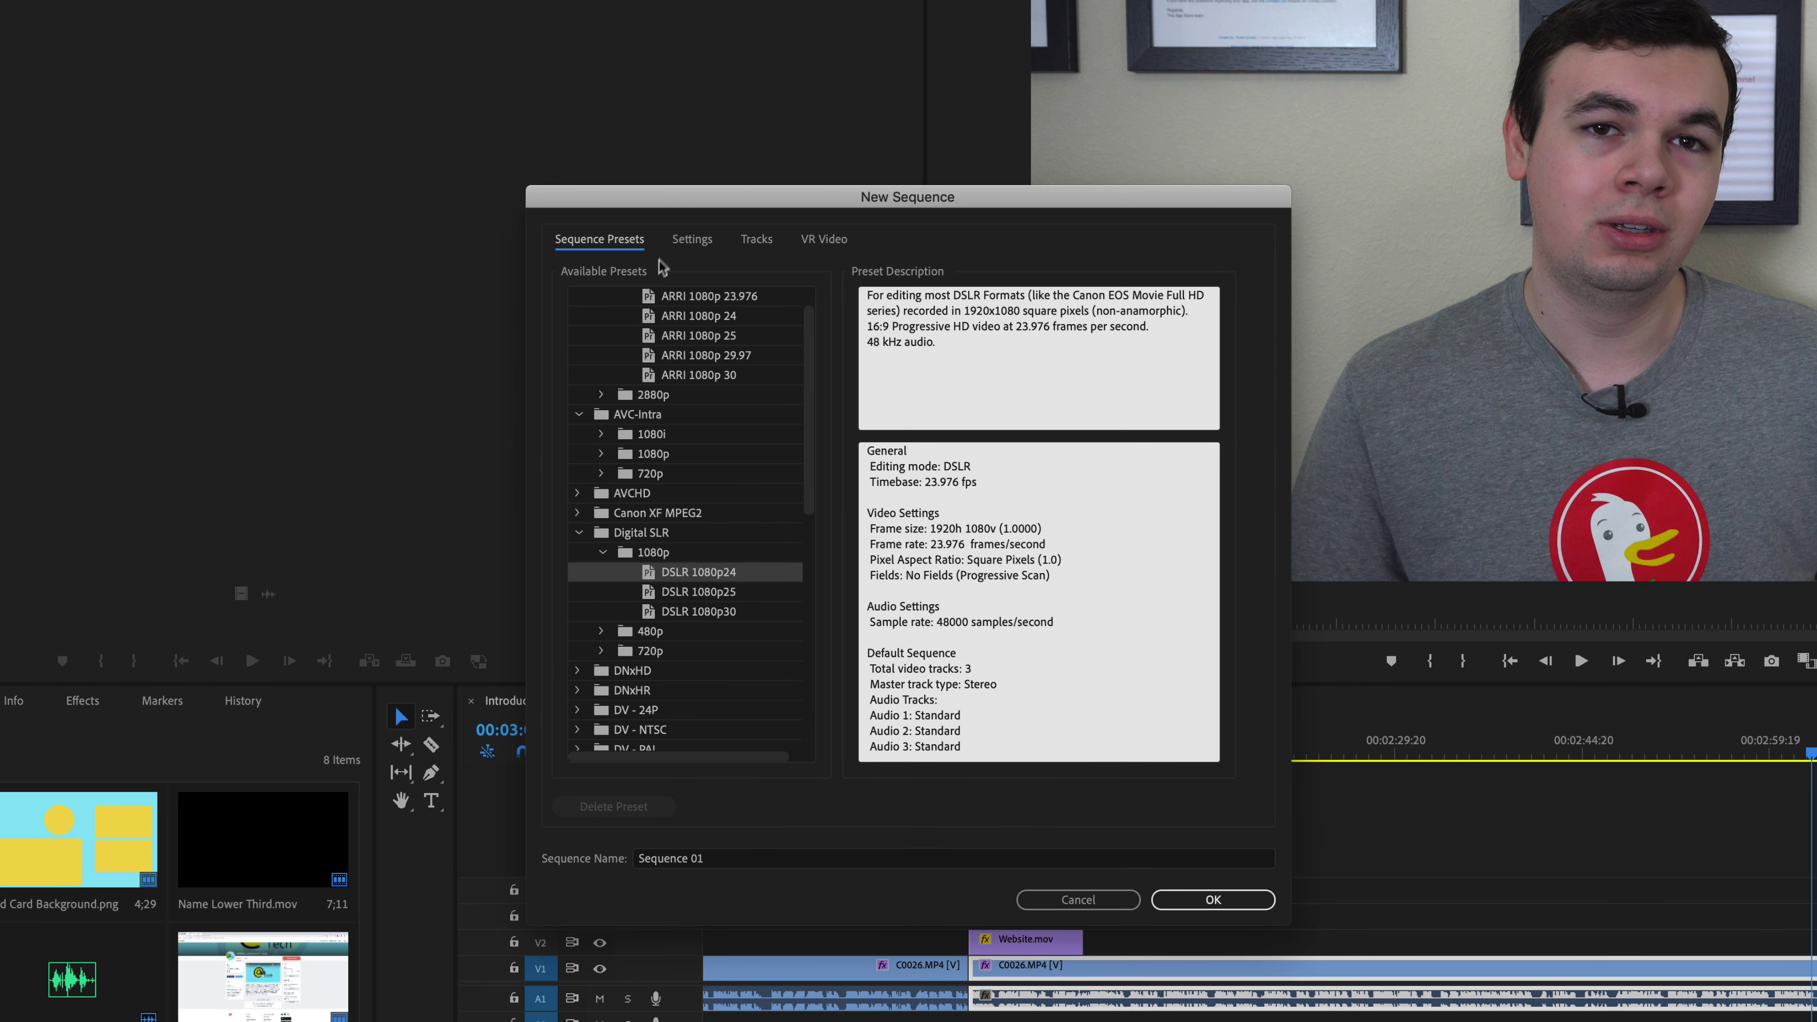
click(686, 247)
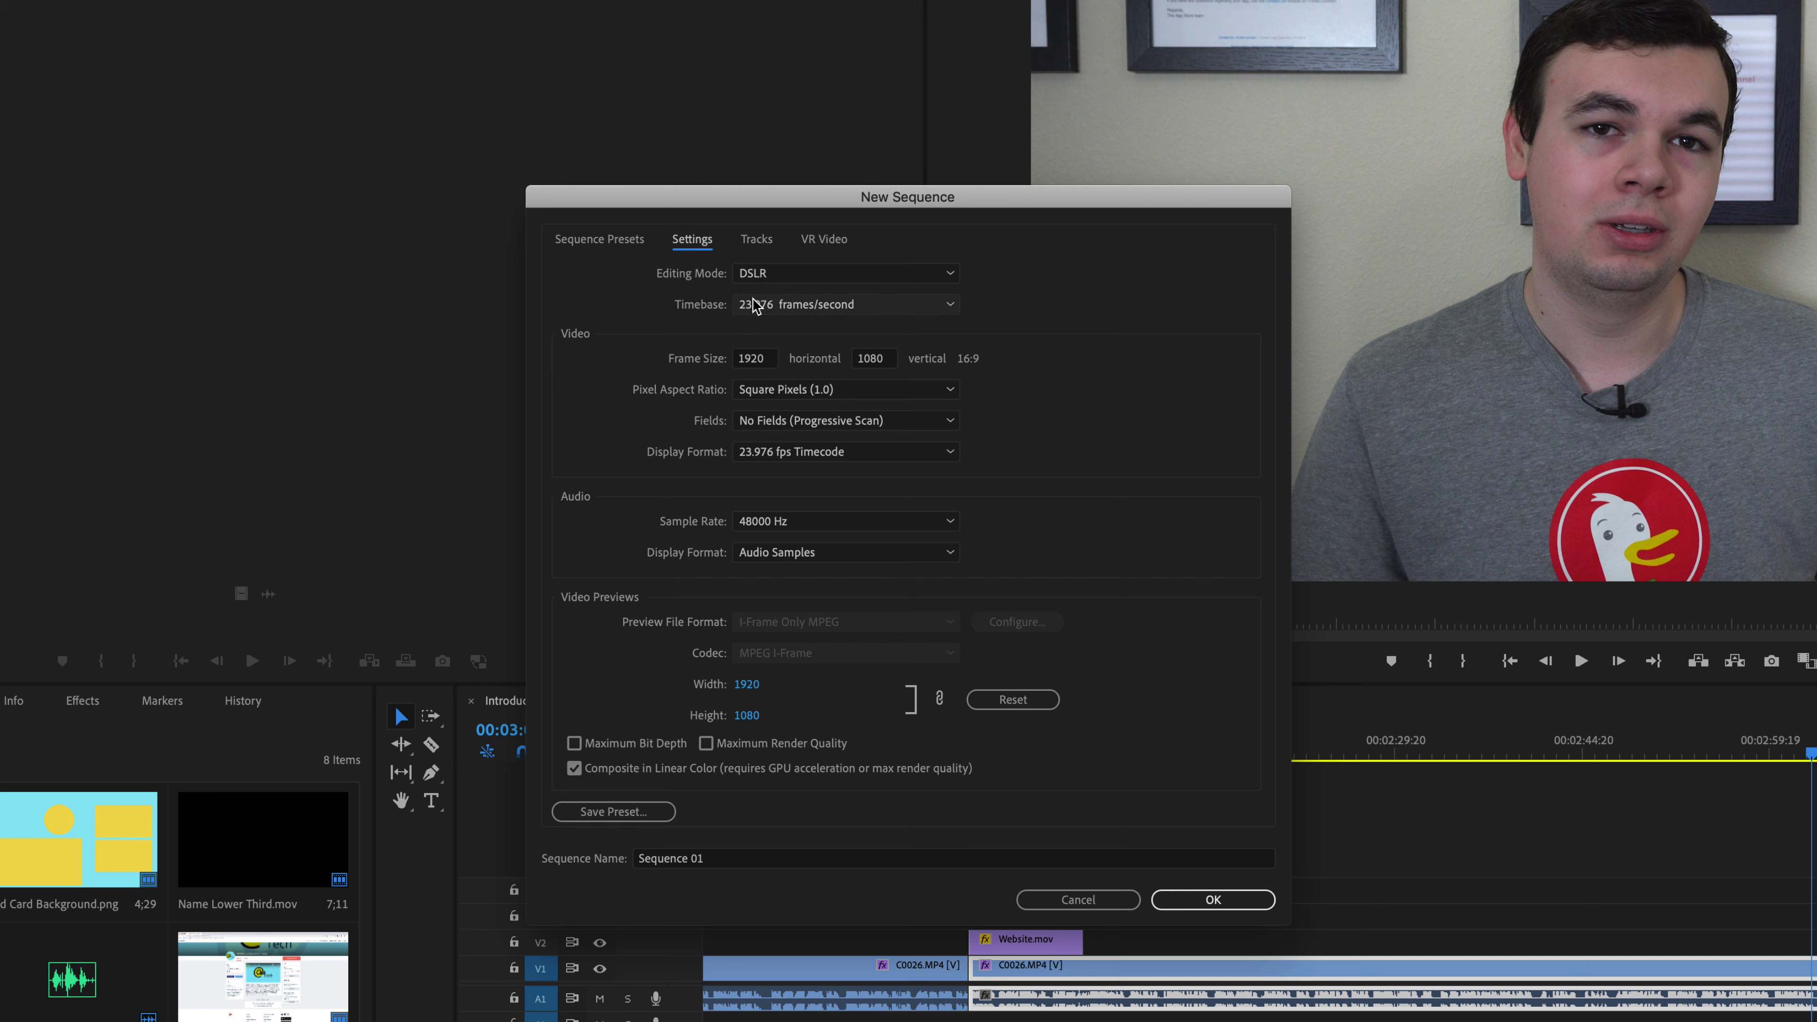
click(765, 360)
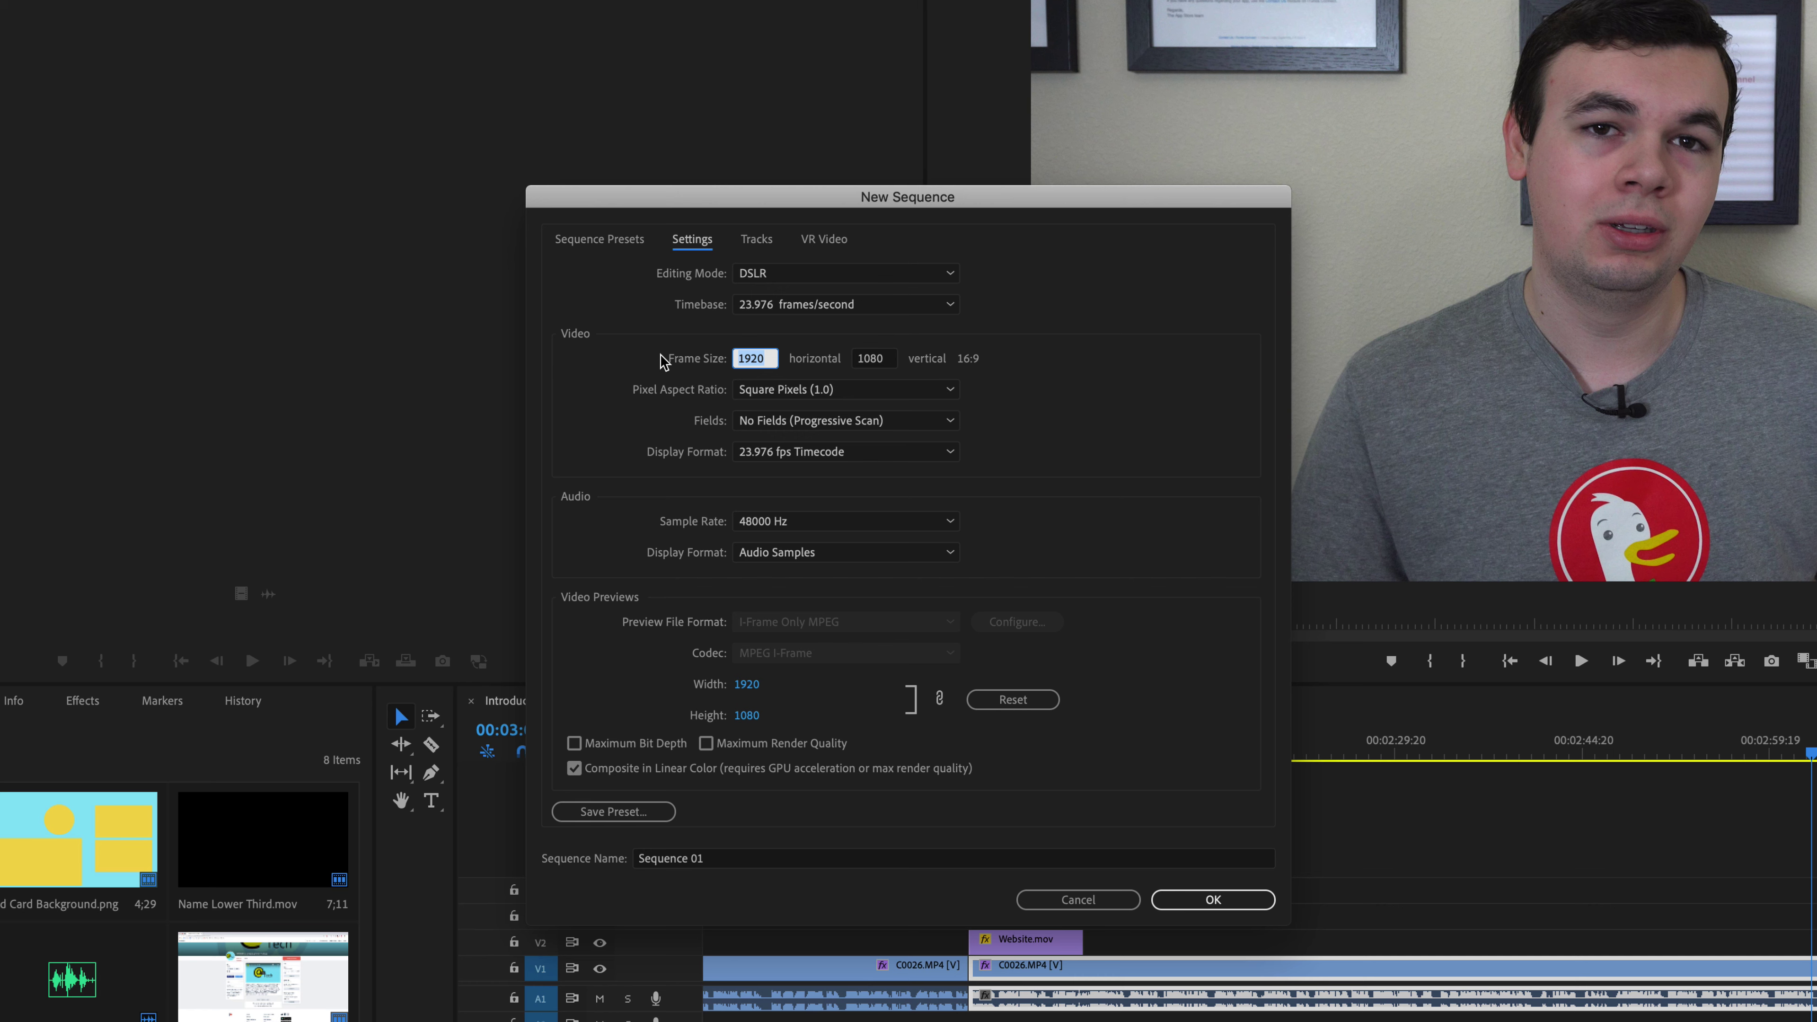
text(3840)
key(Tab)
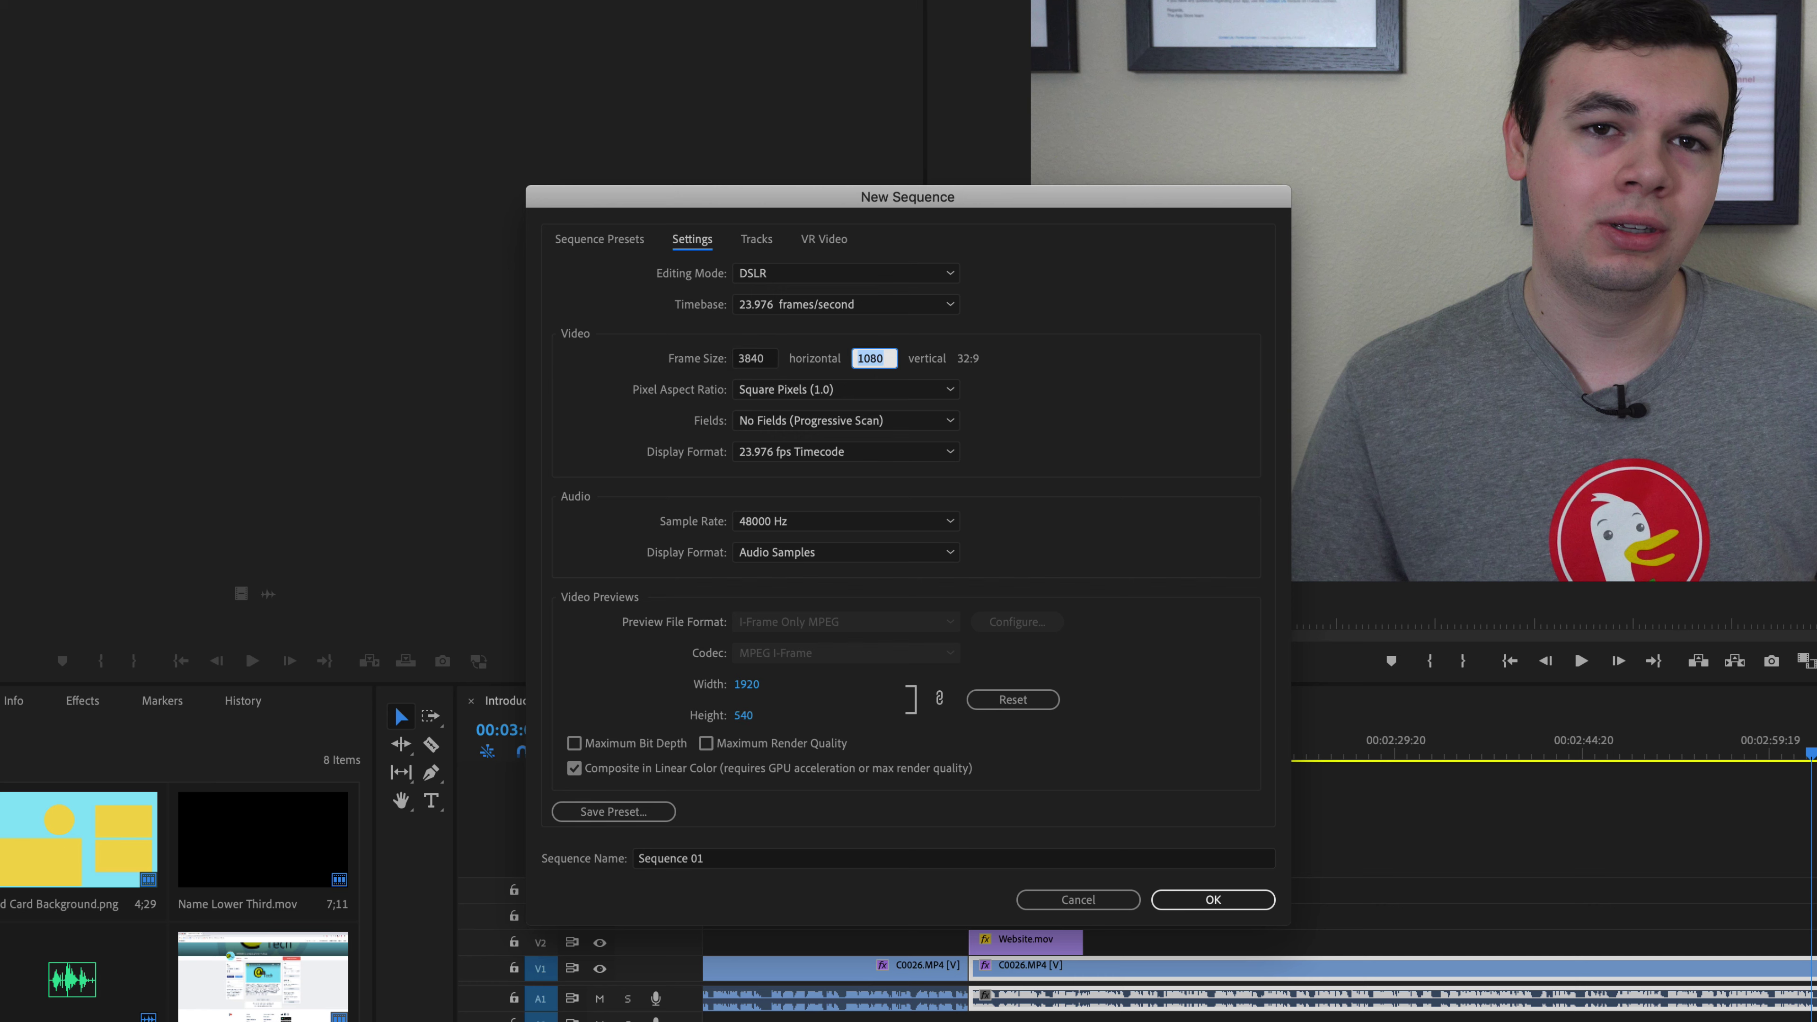
text(1920)
click(589, 366)
click(1213, 899)
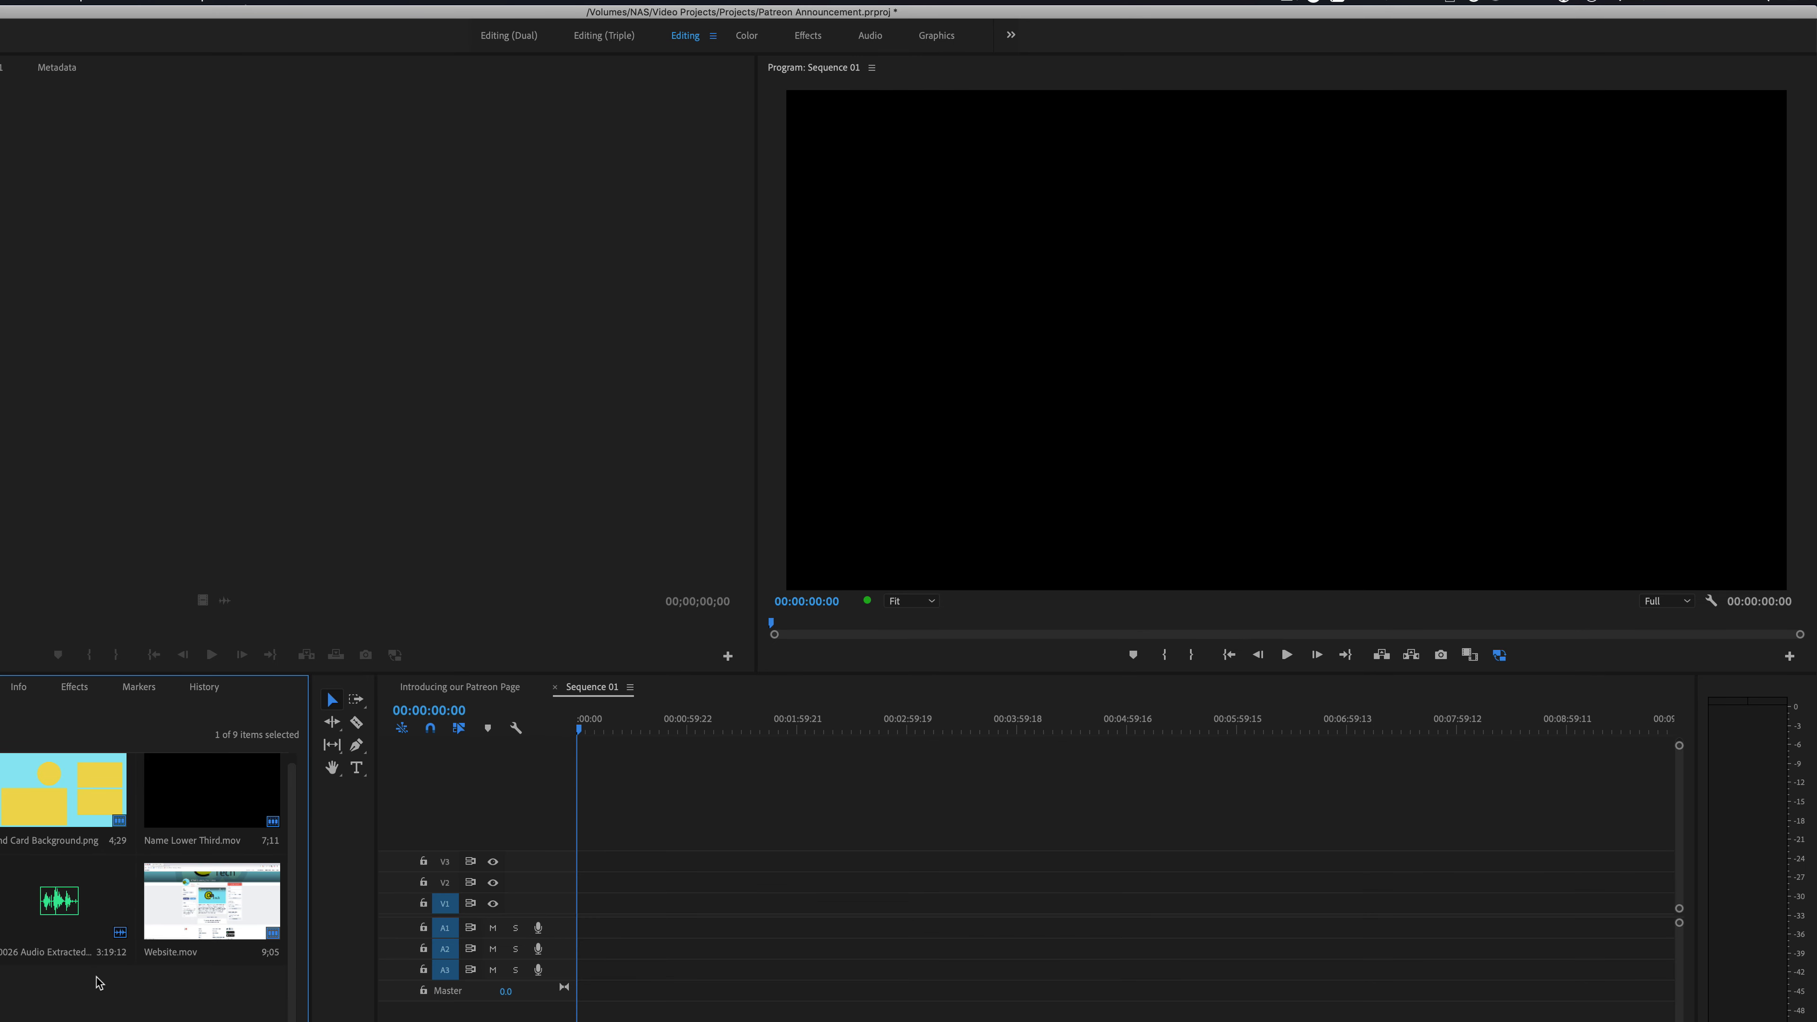
Step: Drop C0026.MP4 into Sequence 01 keeping 3840×1920 settings, then view the Introducing our Patreon Page sequence
drag(4, 901, 561, 930)
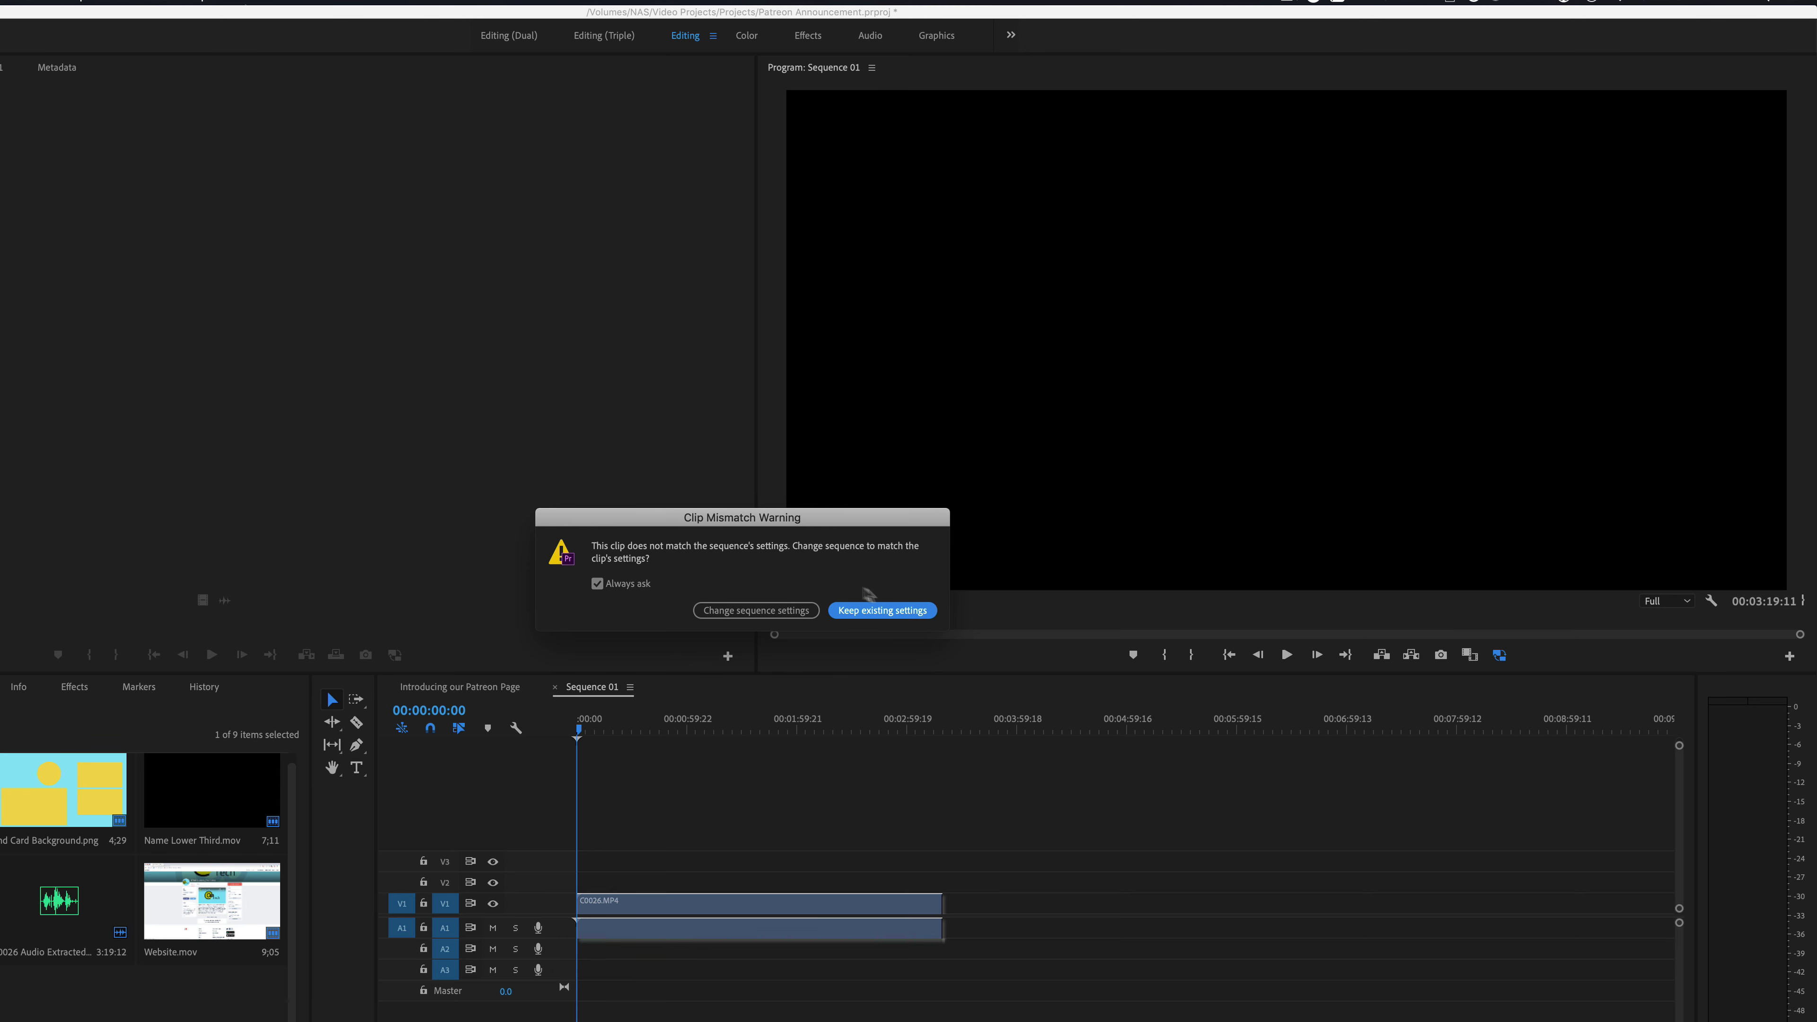
click(885, 613)
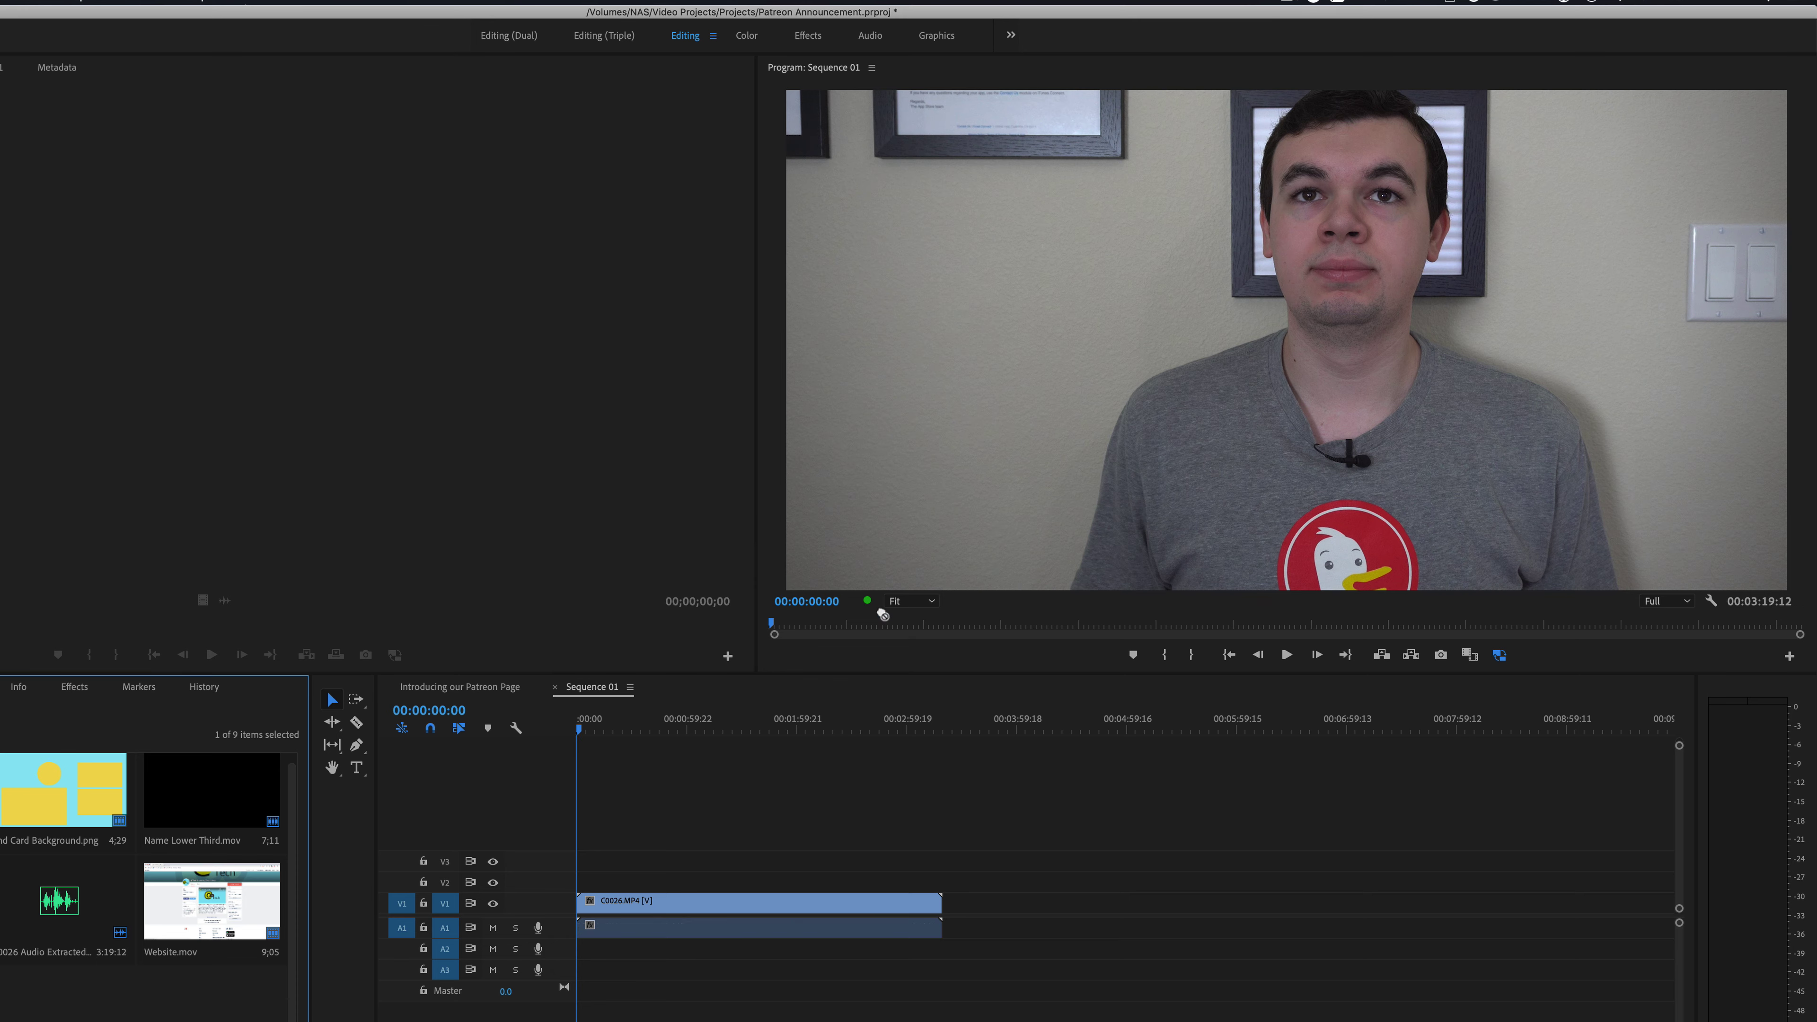
click(751, 906)
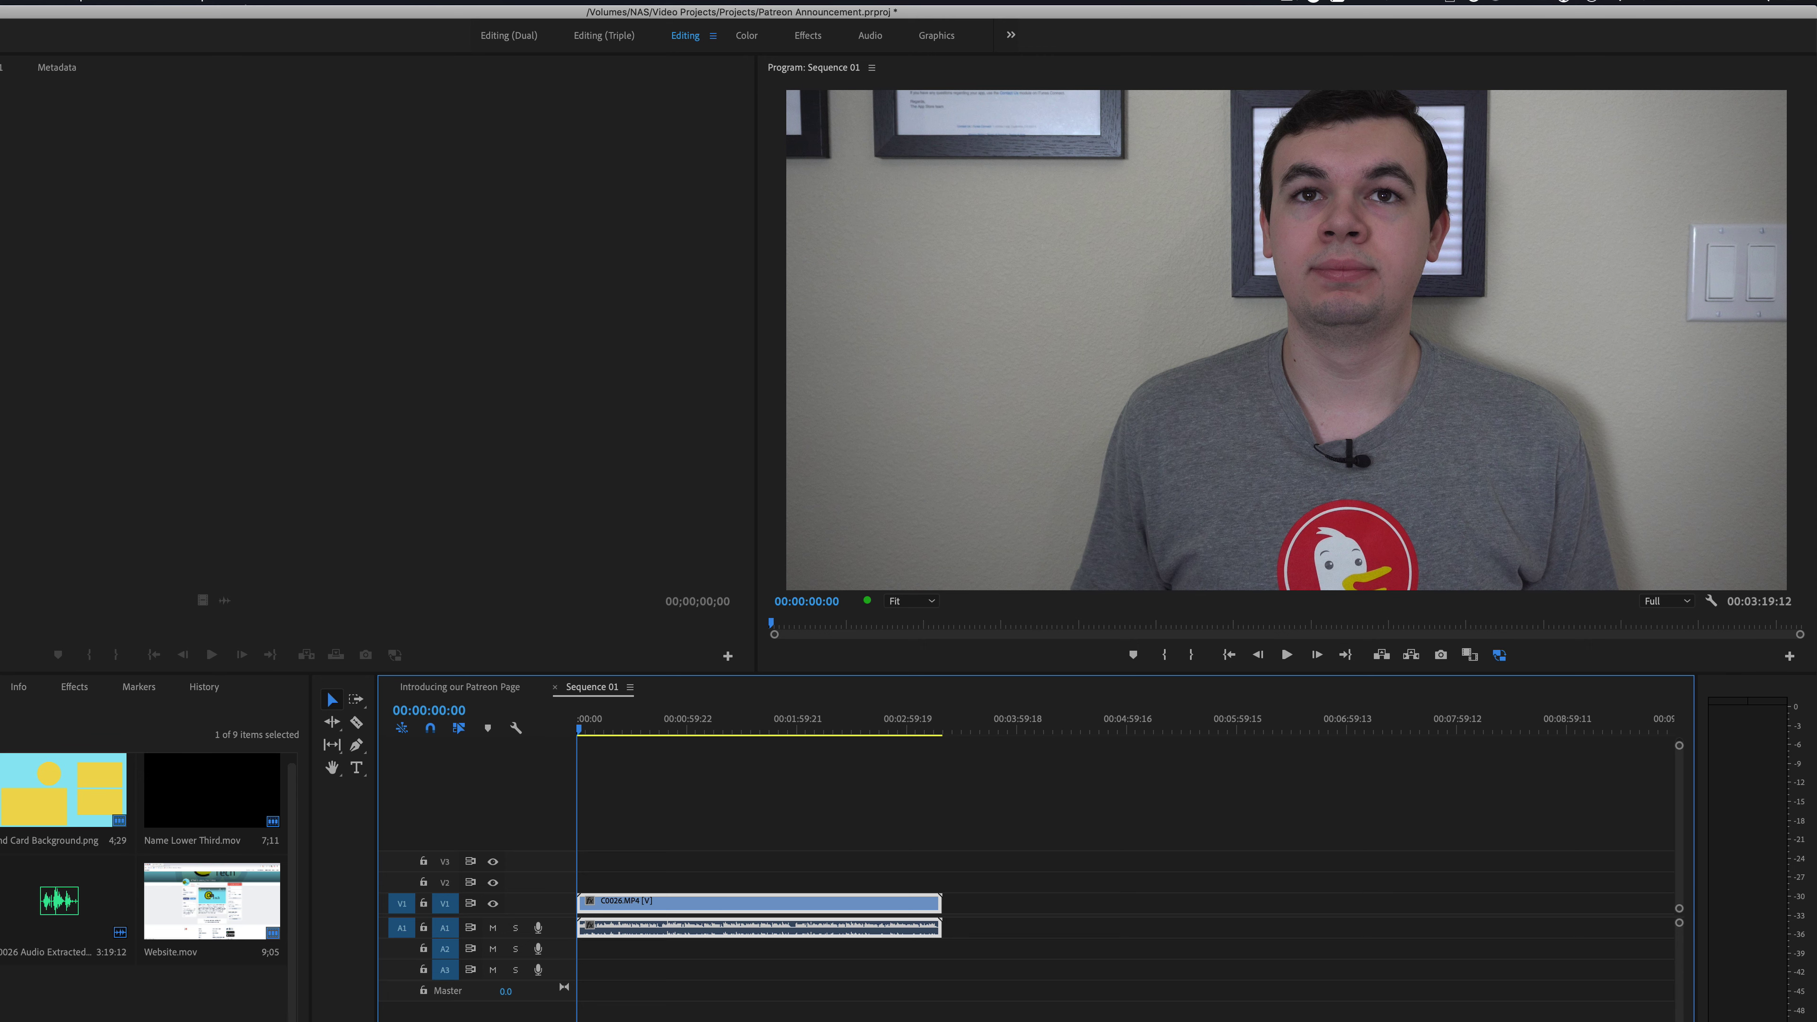
click(460, 687)
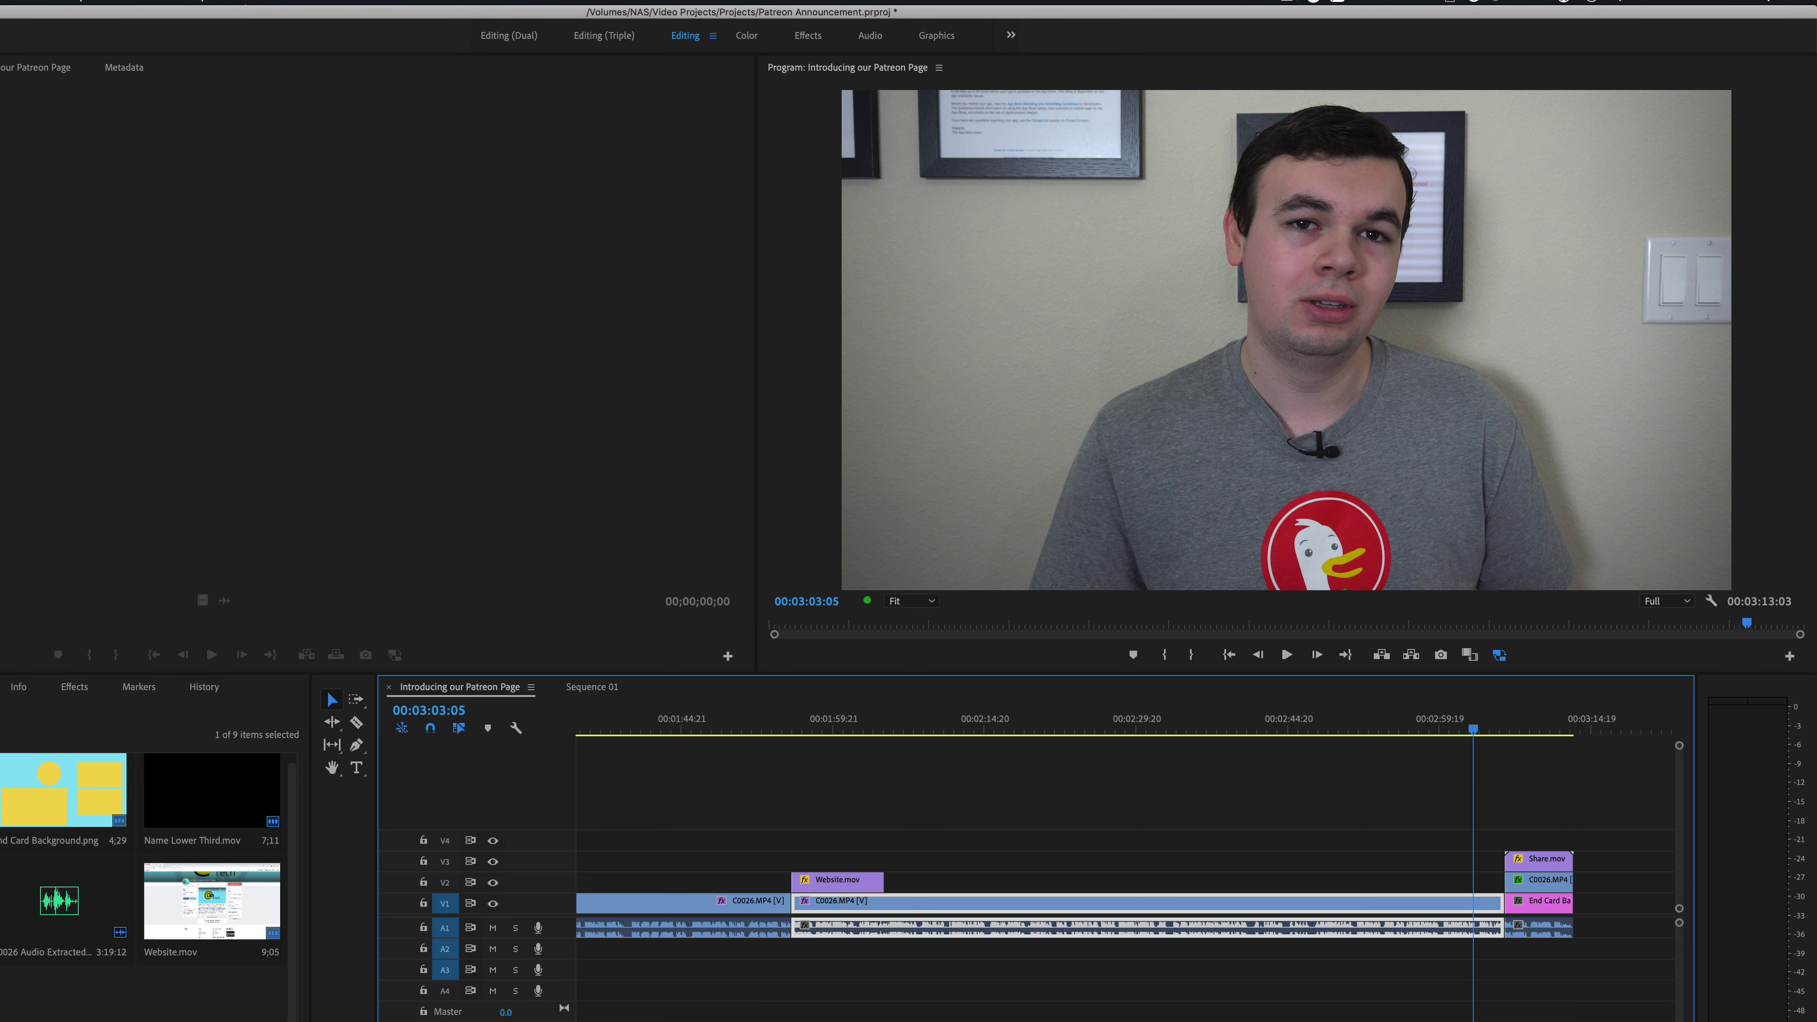
Step: In Sequence 01's Effect Controls, trial the talking-head clip at about 101% scale and shifted right
click(593, 686)
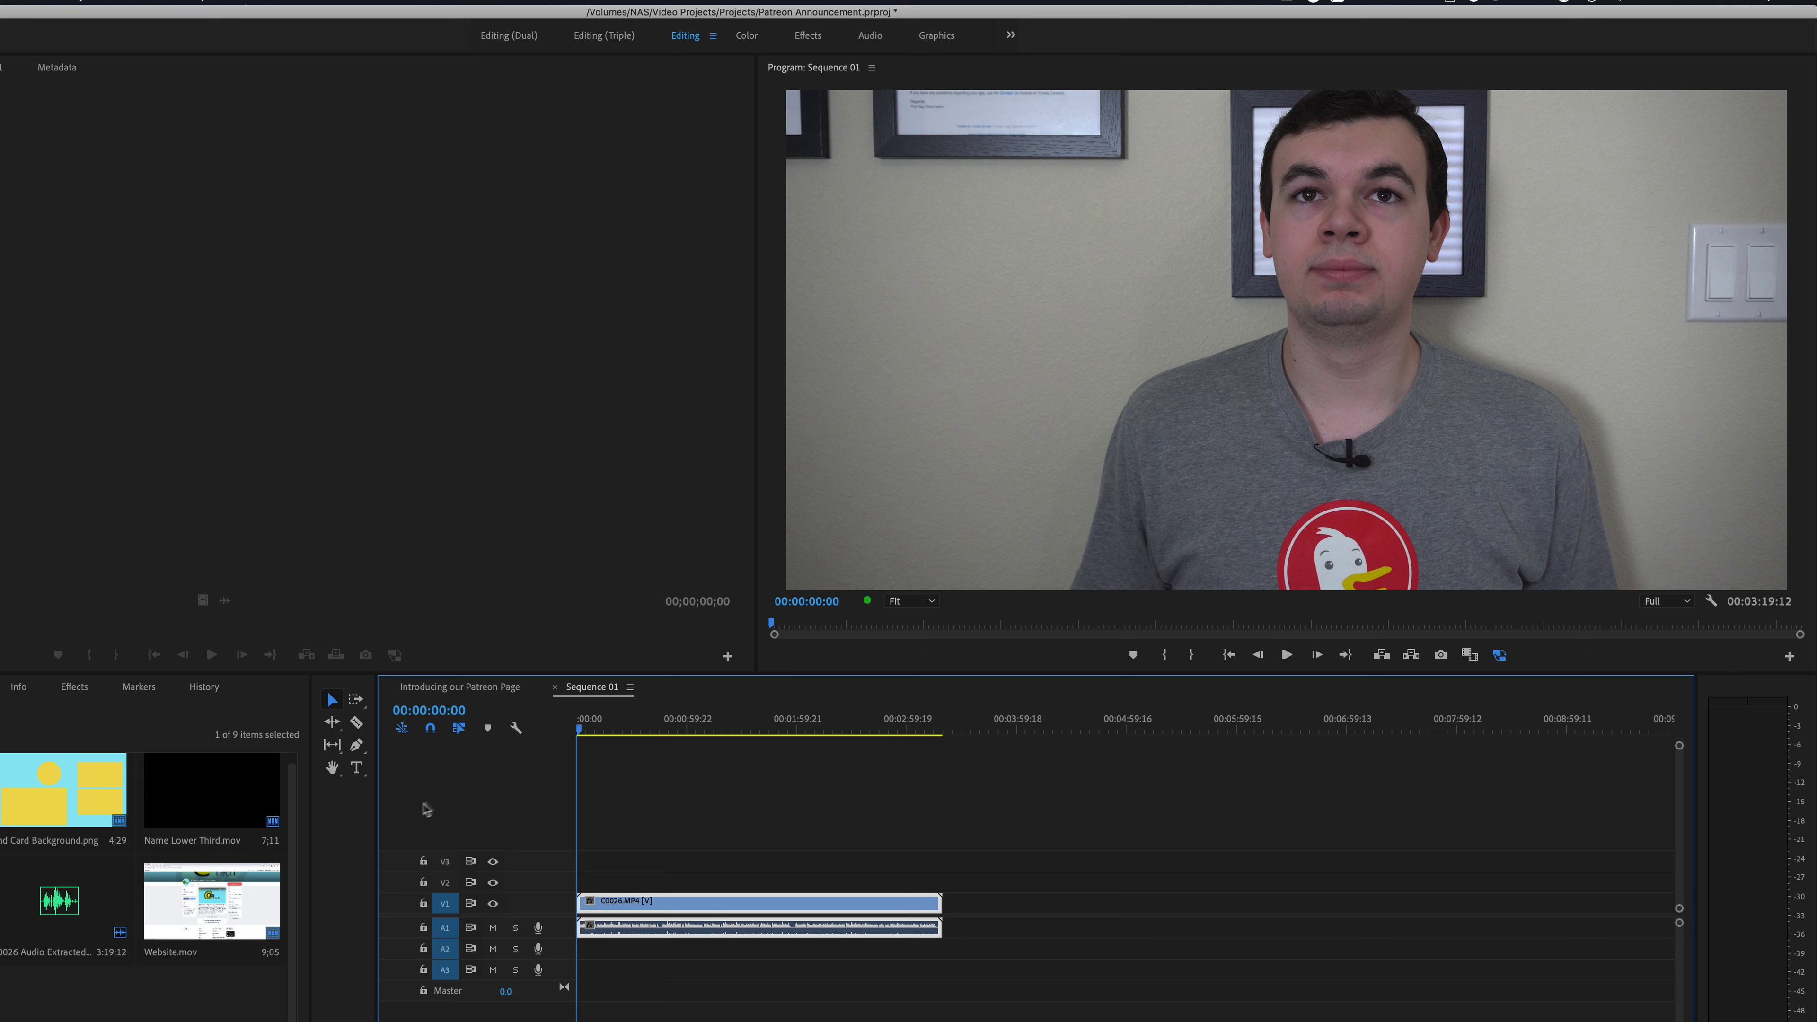
key(shift+5)
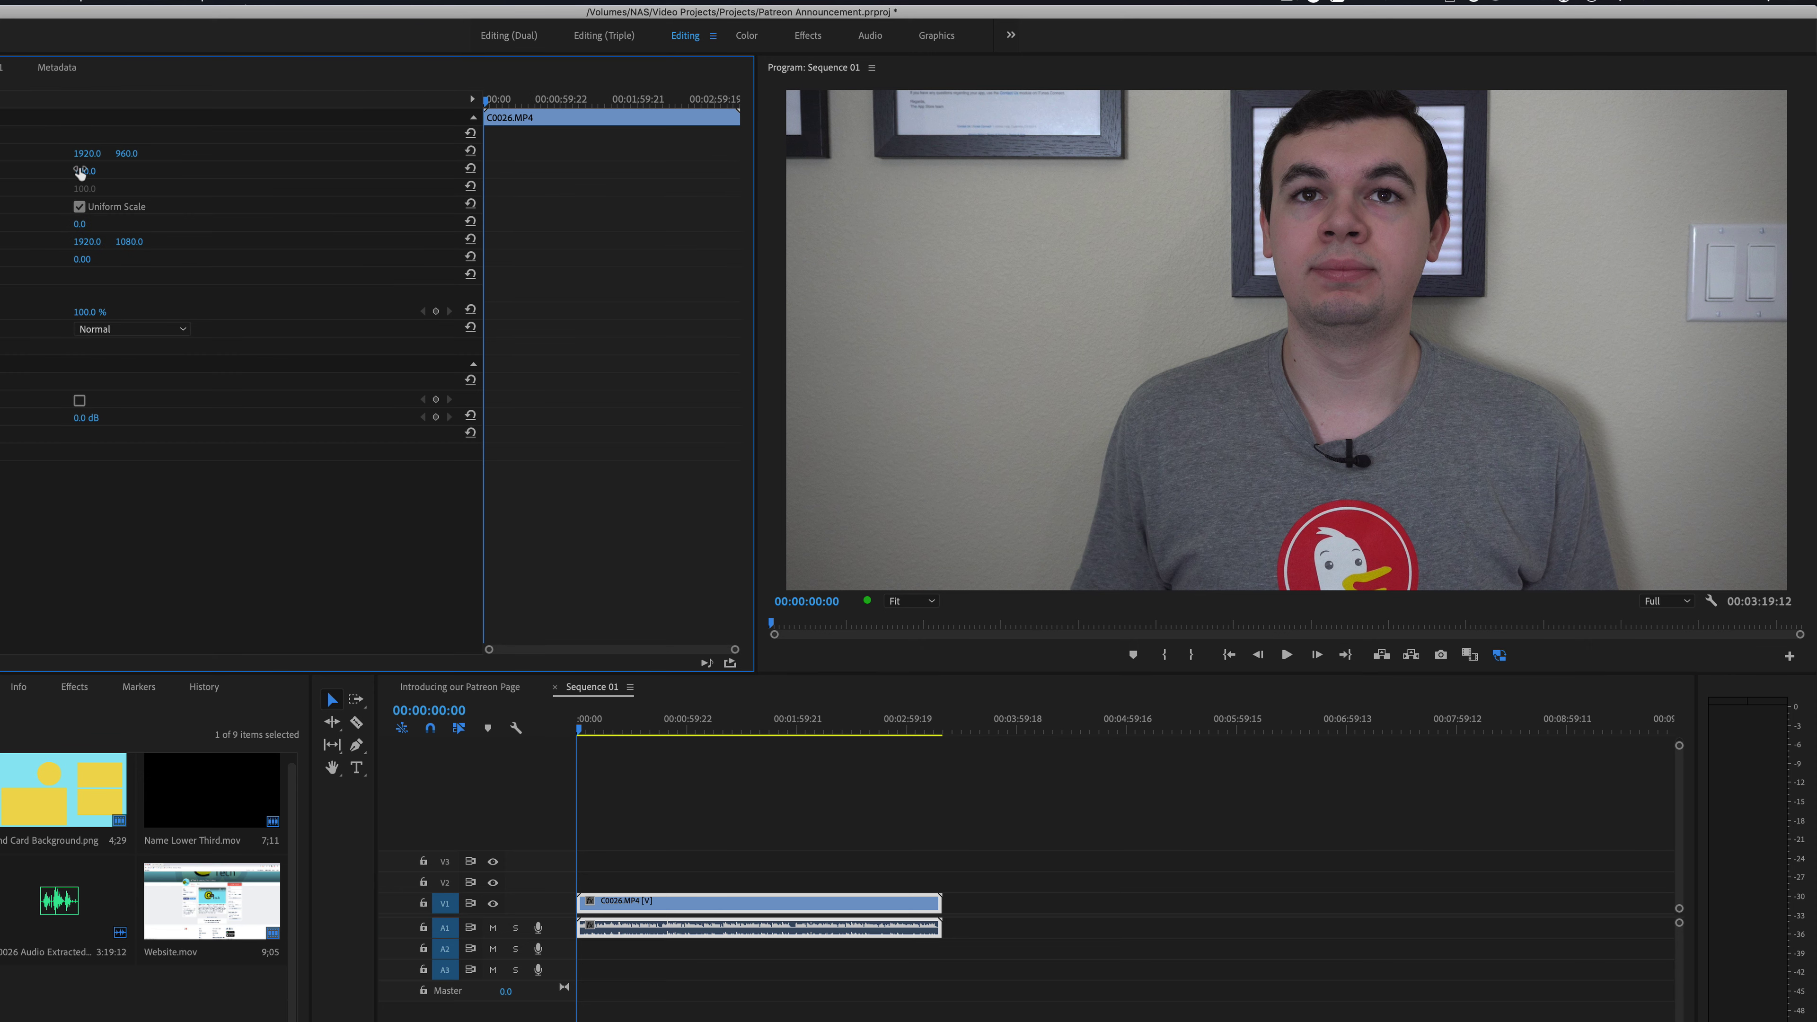
drag(81, 170, 115, 172)
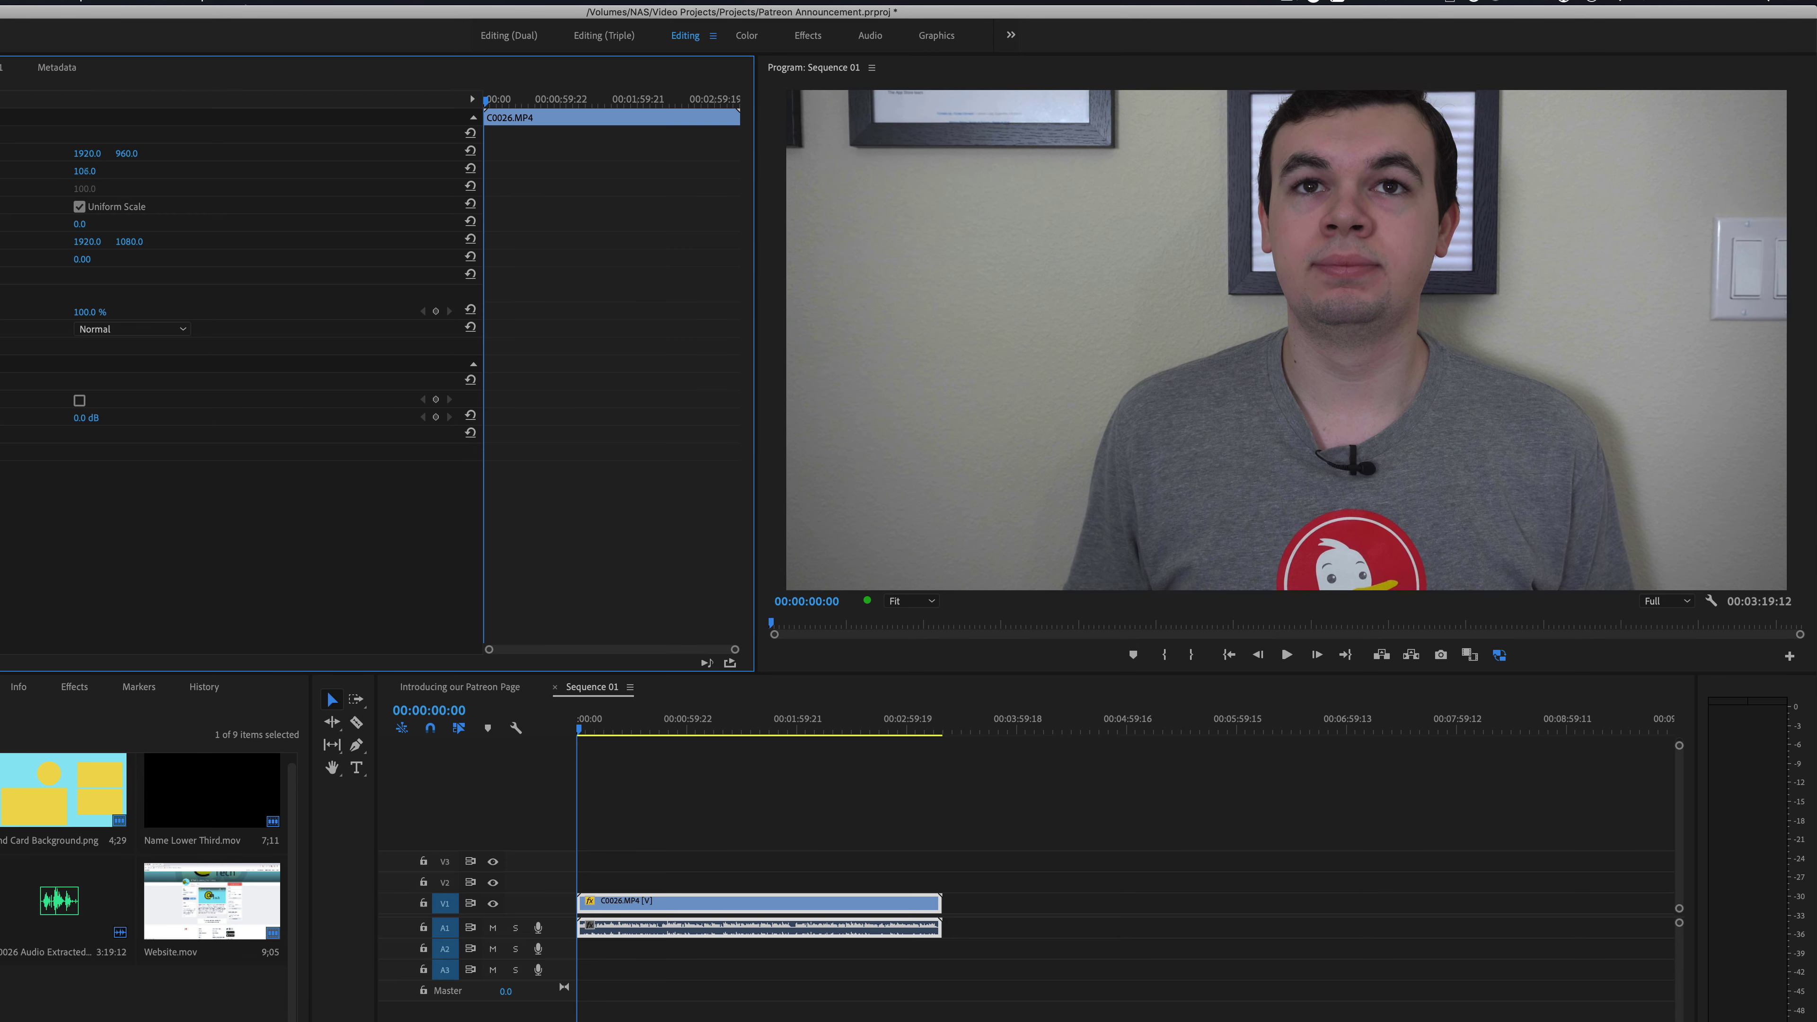
drag(84, 171, 68, 170)
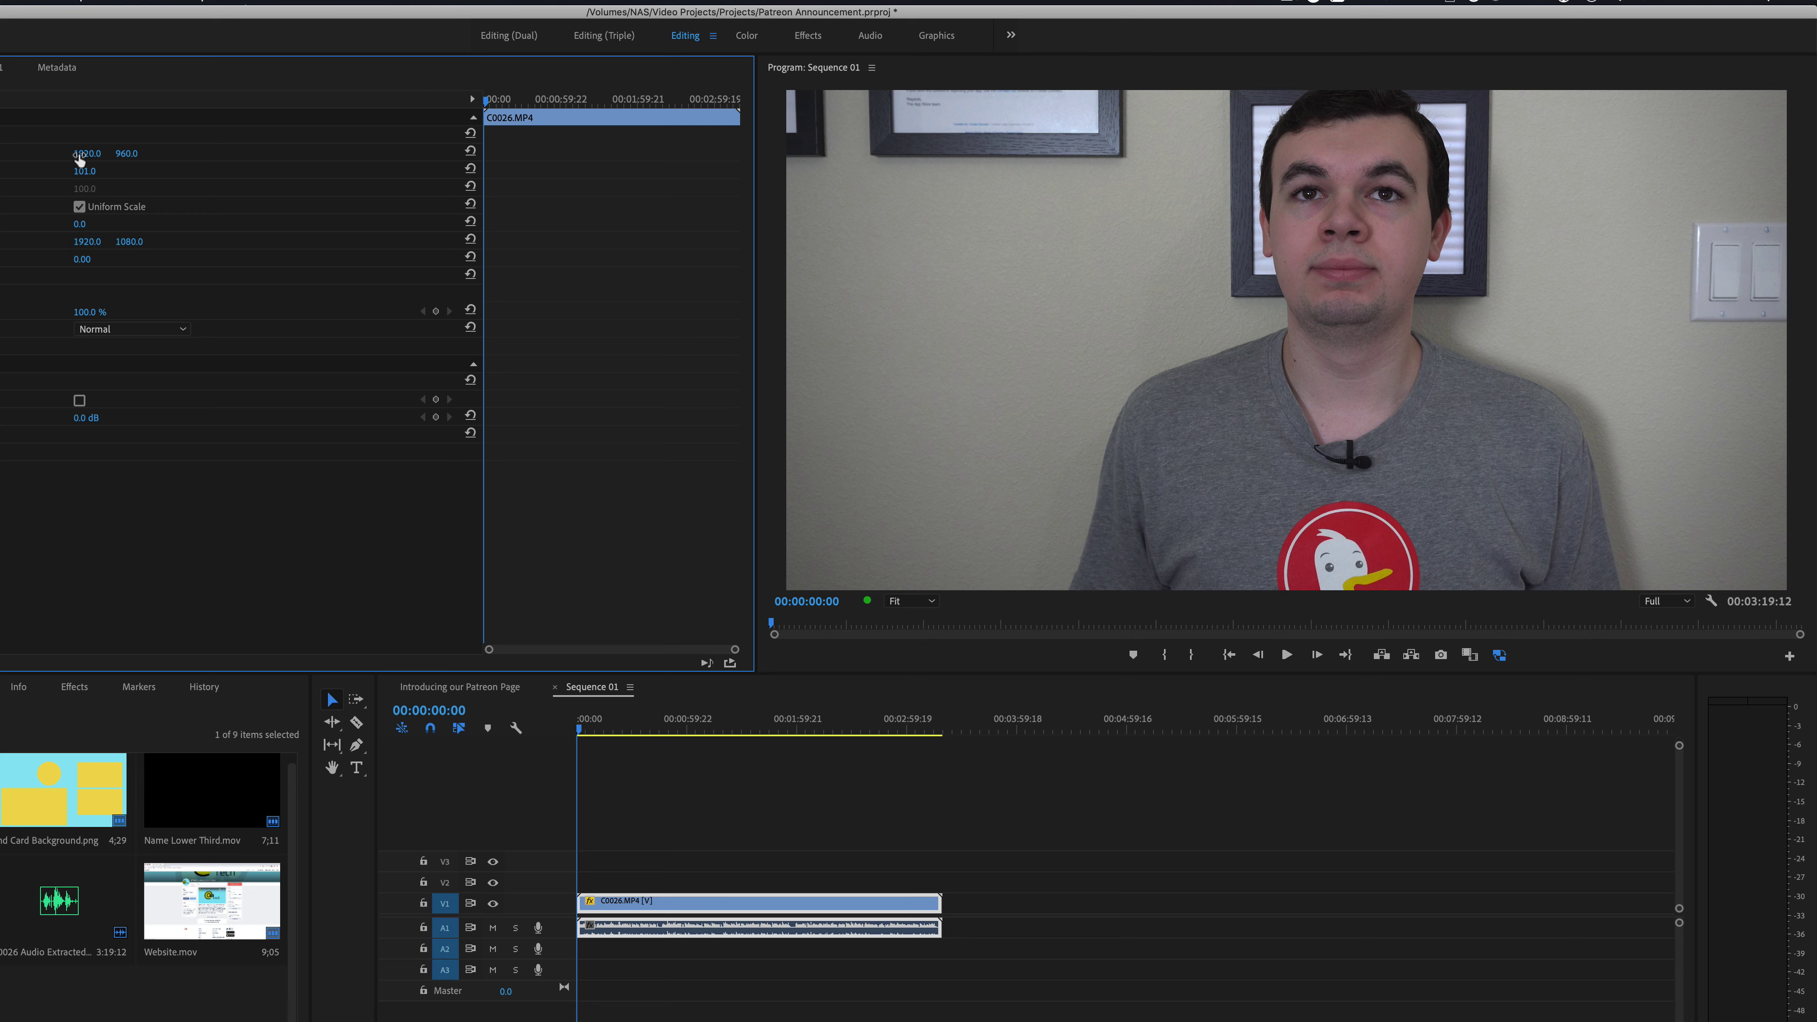
drag(79, 157, 243, 158)
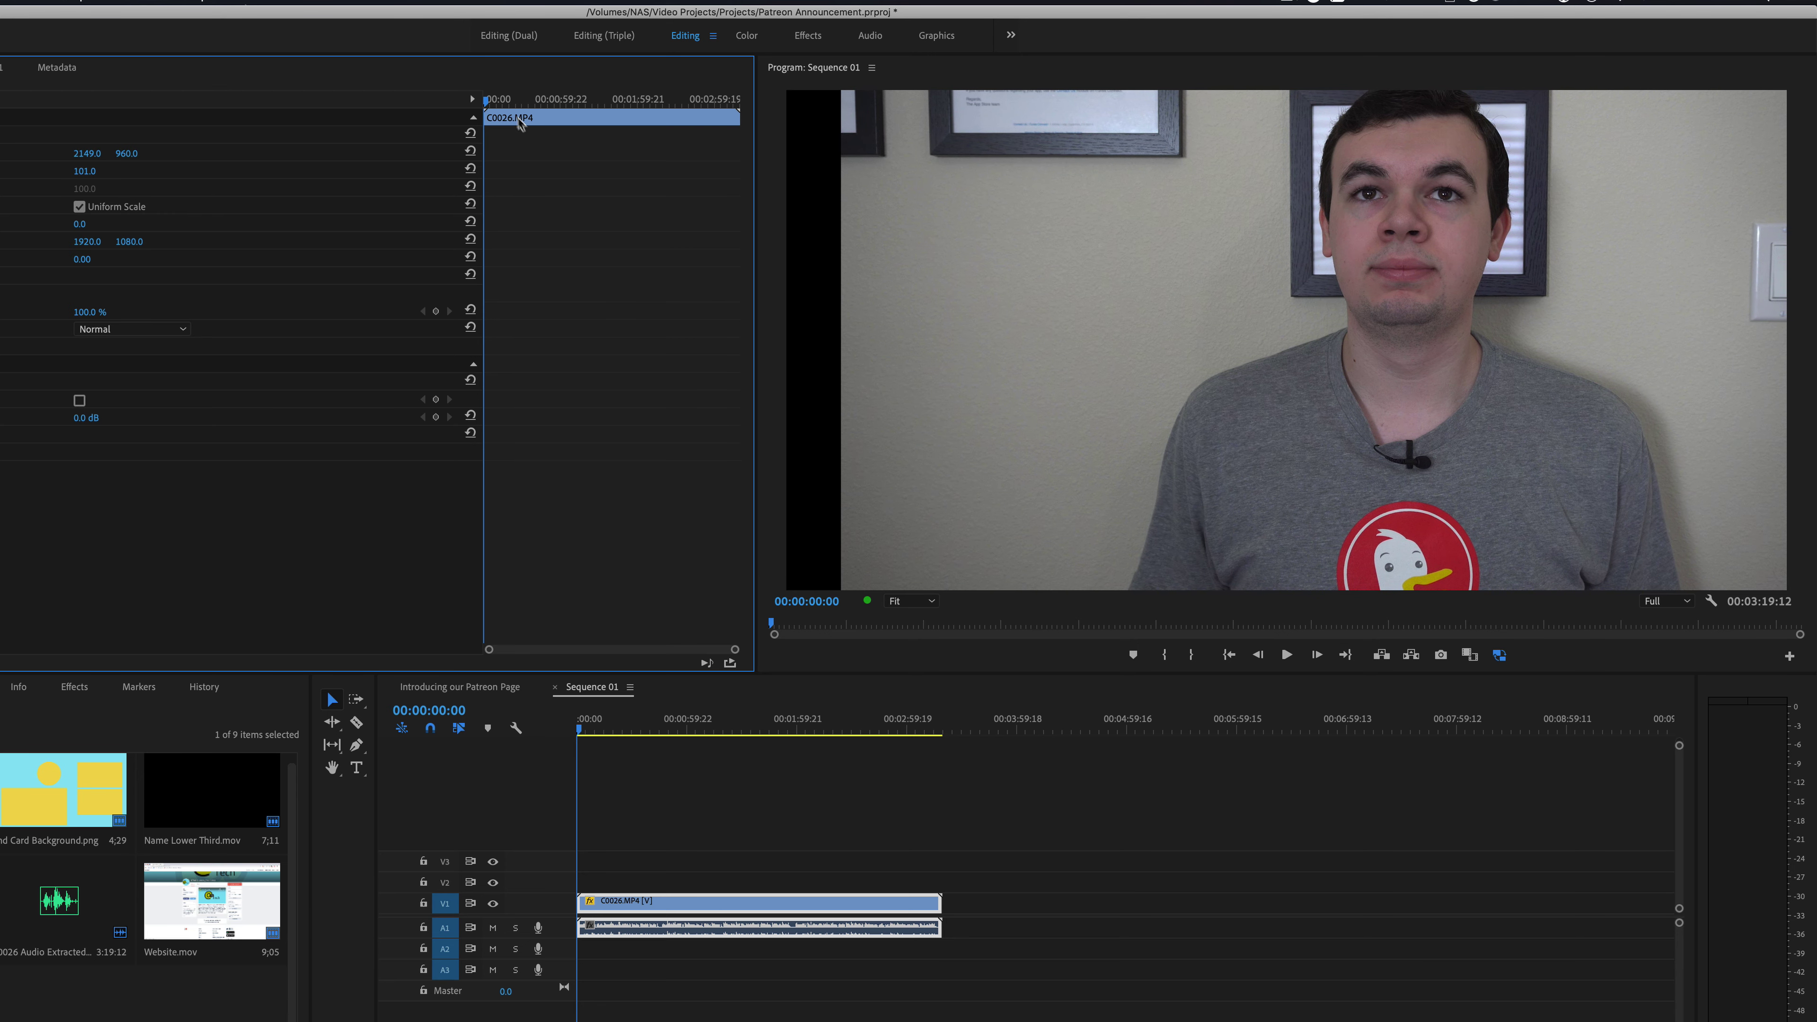
Step: Reset the clip's motion, set its position to 1920, 1067, and add the Title Card Background
click(470, 133)
mouse_move(126, 153)
mouse_down()
mouse_move(205, 154)
mouse_move(134, 154)
mouse_up()
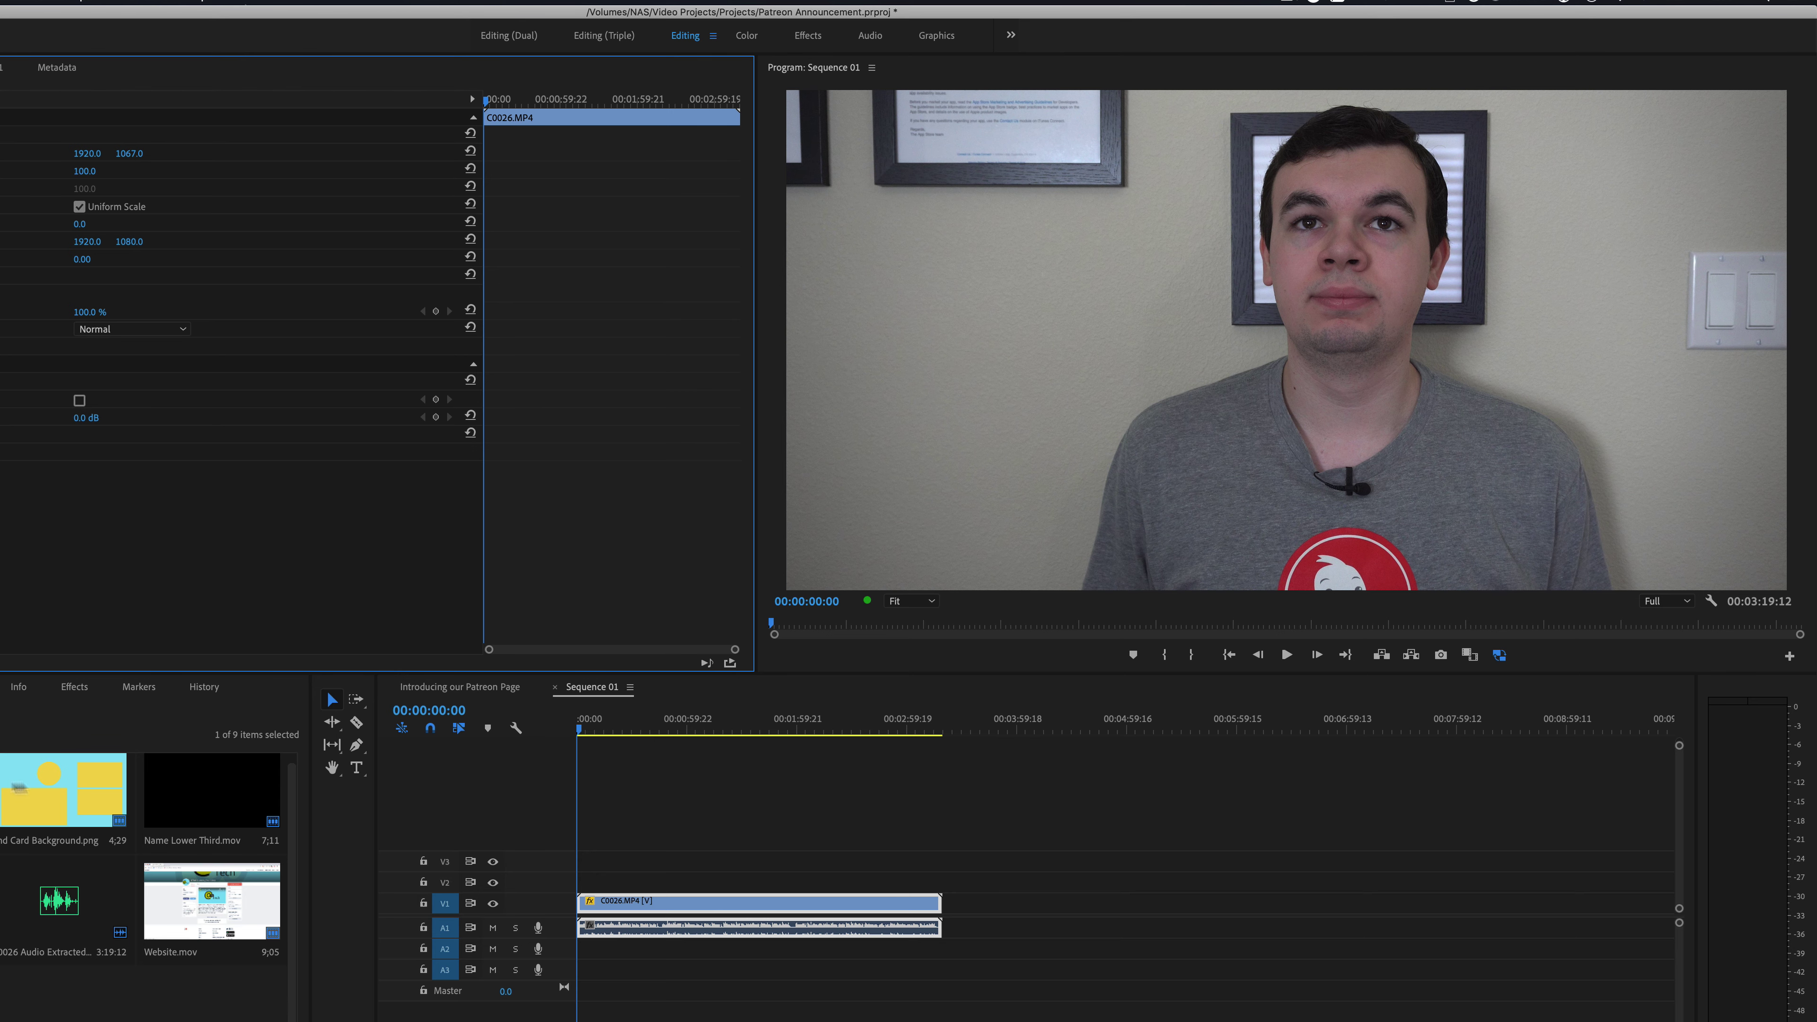
drag(24, 805, 946, 903)
click(939, 732)
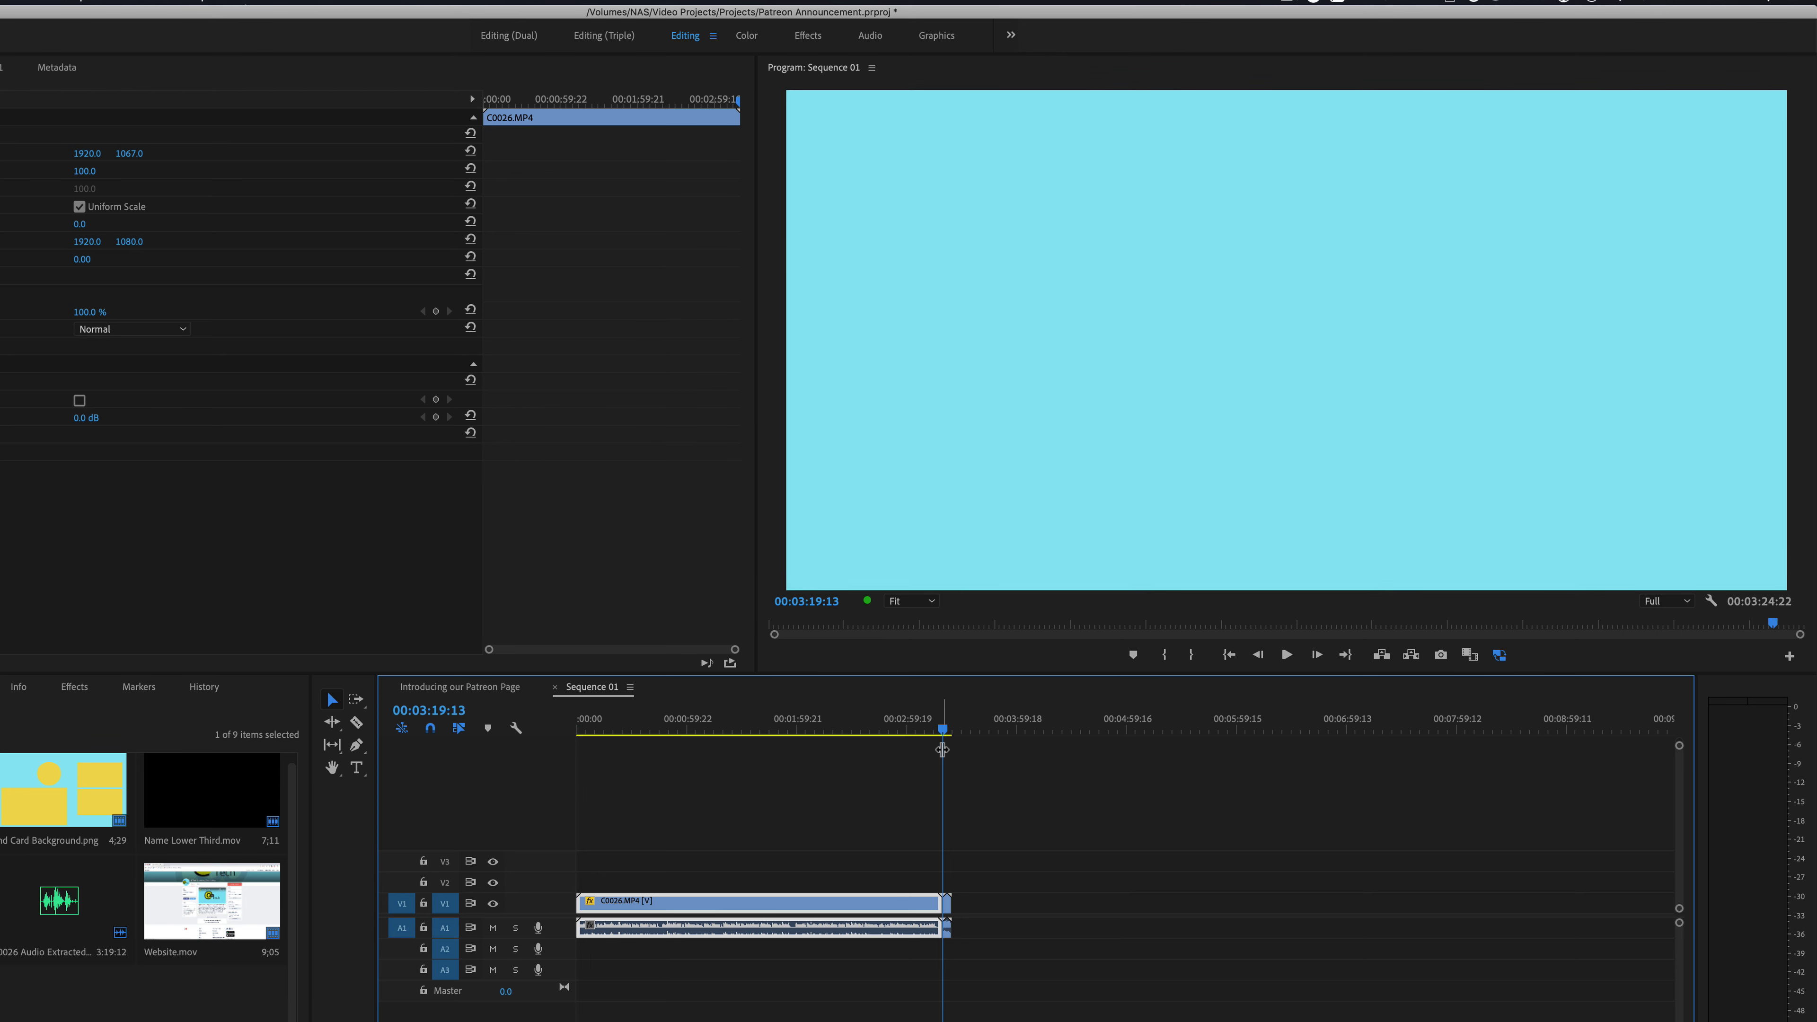
key(Right)
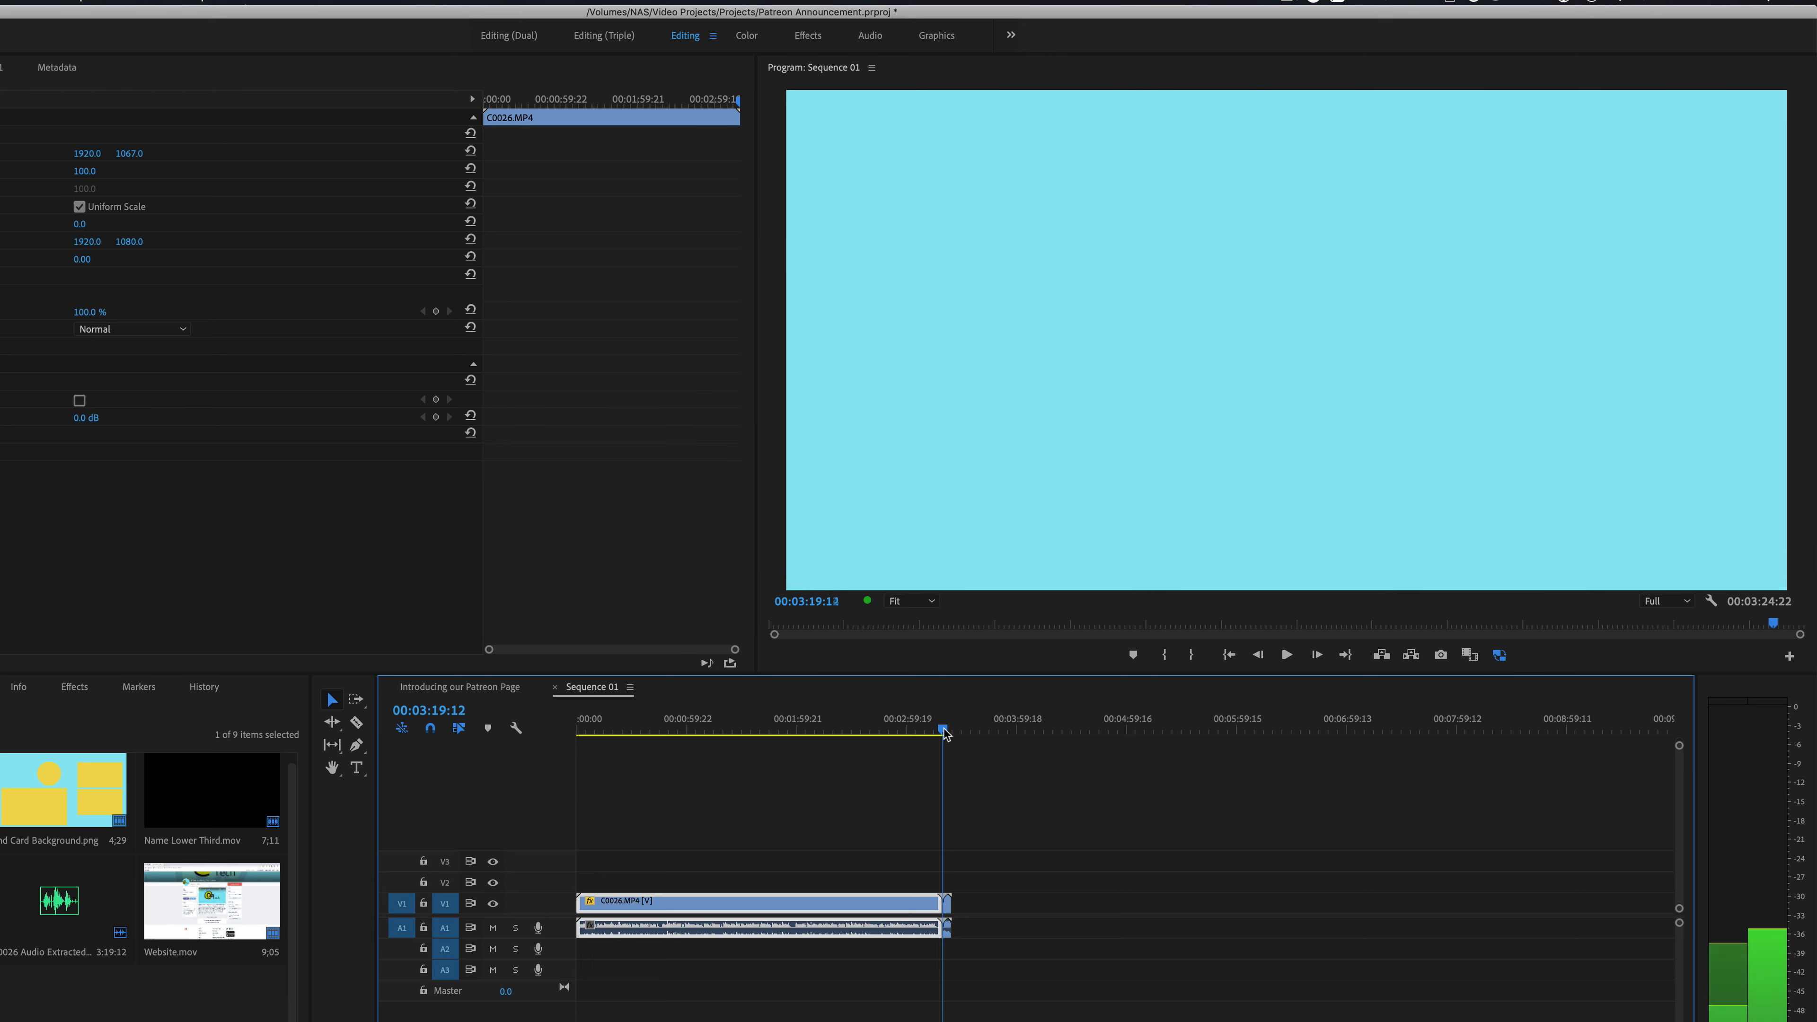
click(944, 730)
key(space)
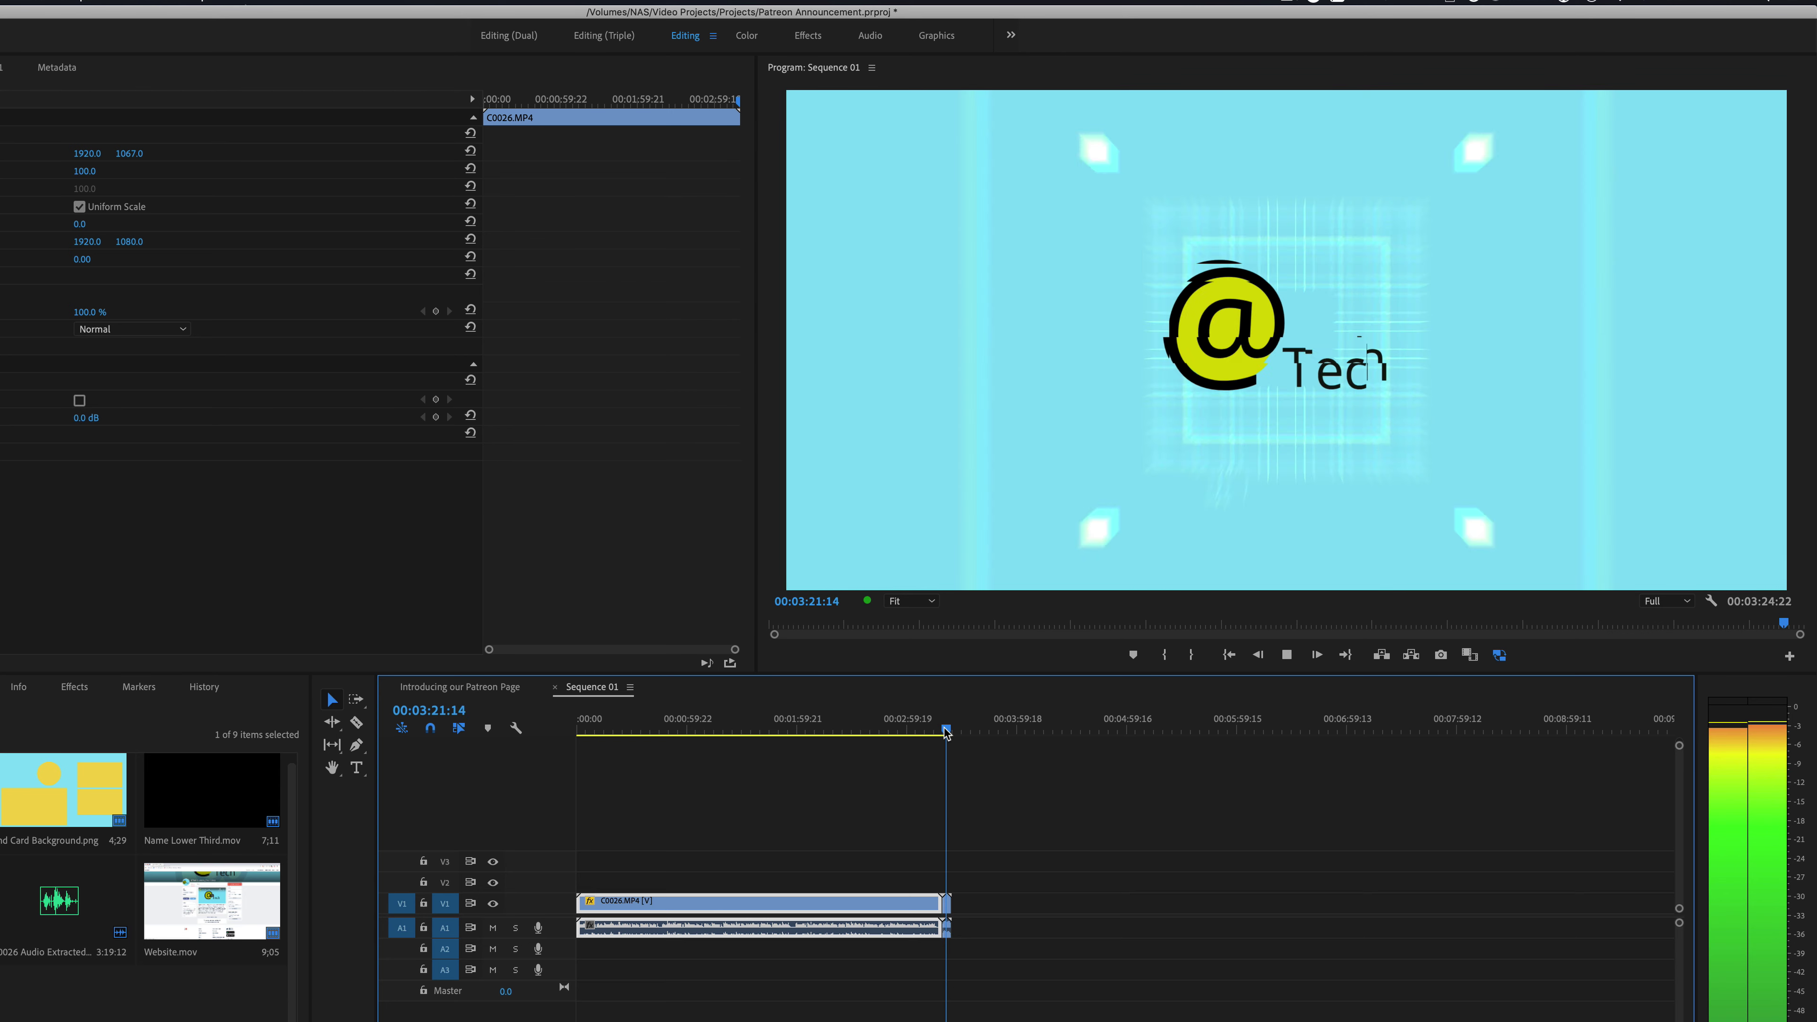
key(space)
key(space)
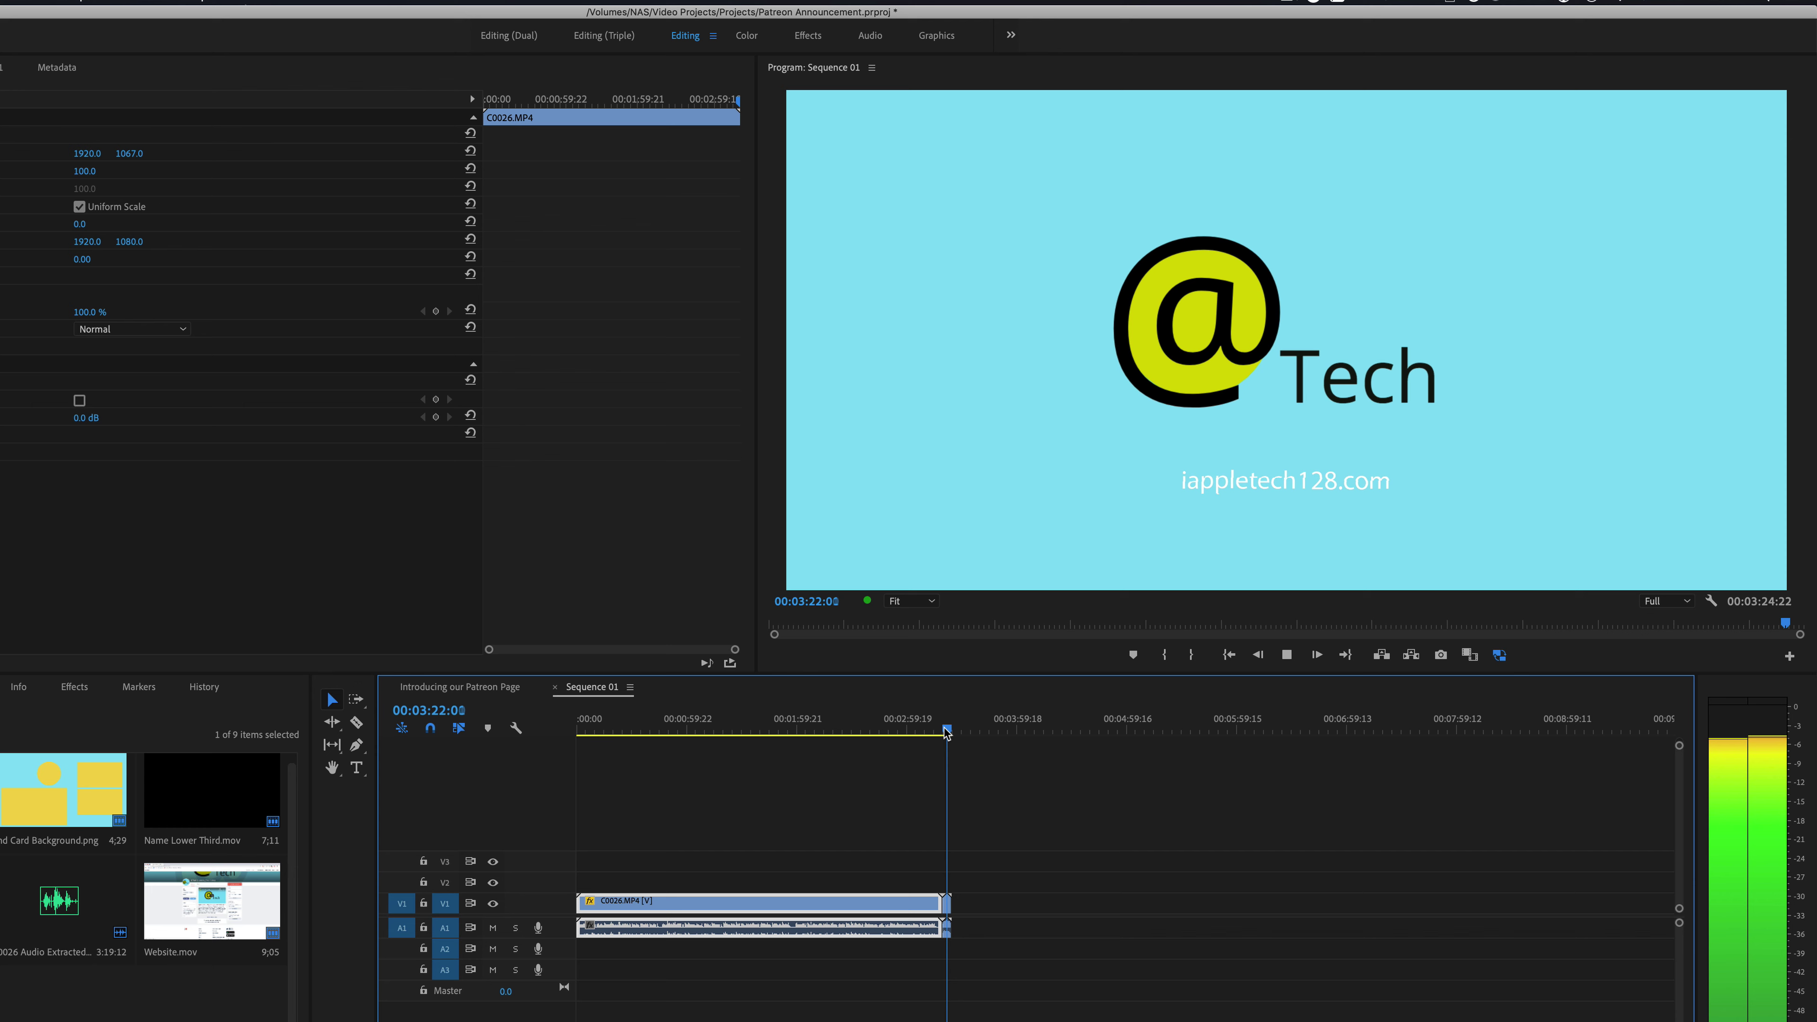
key(space)
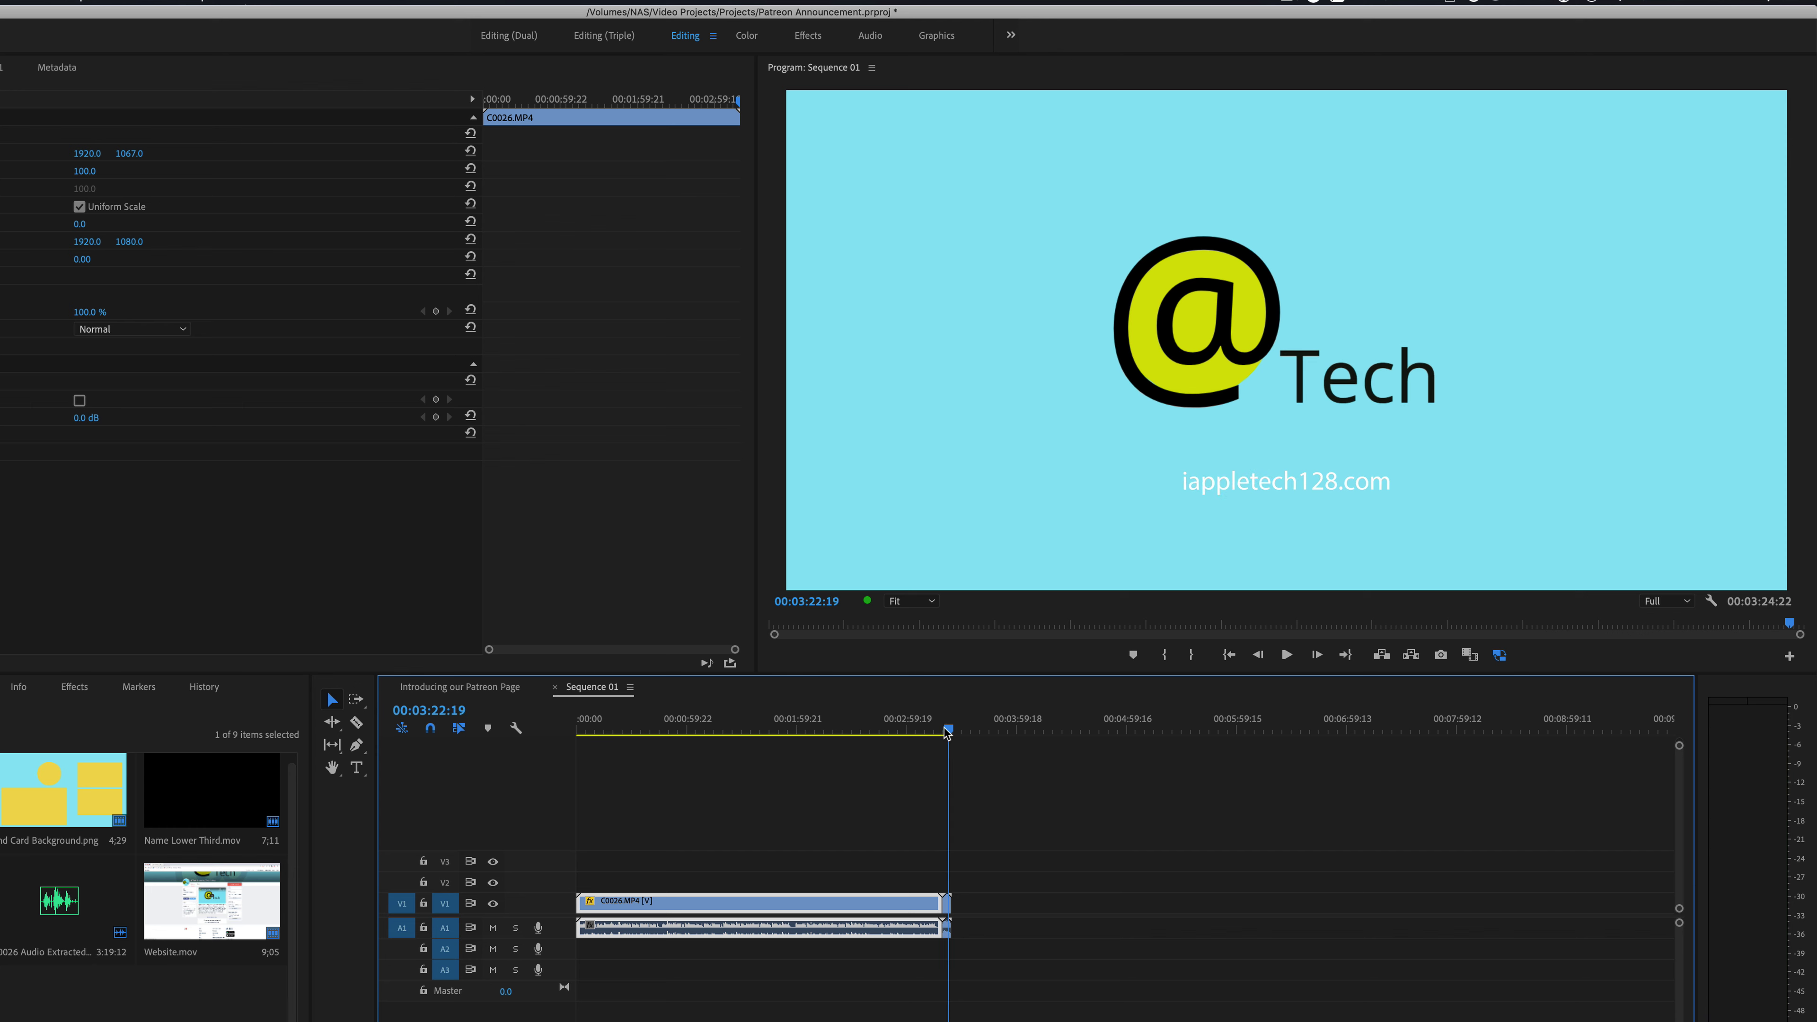
key(super+Tab)
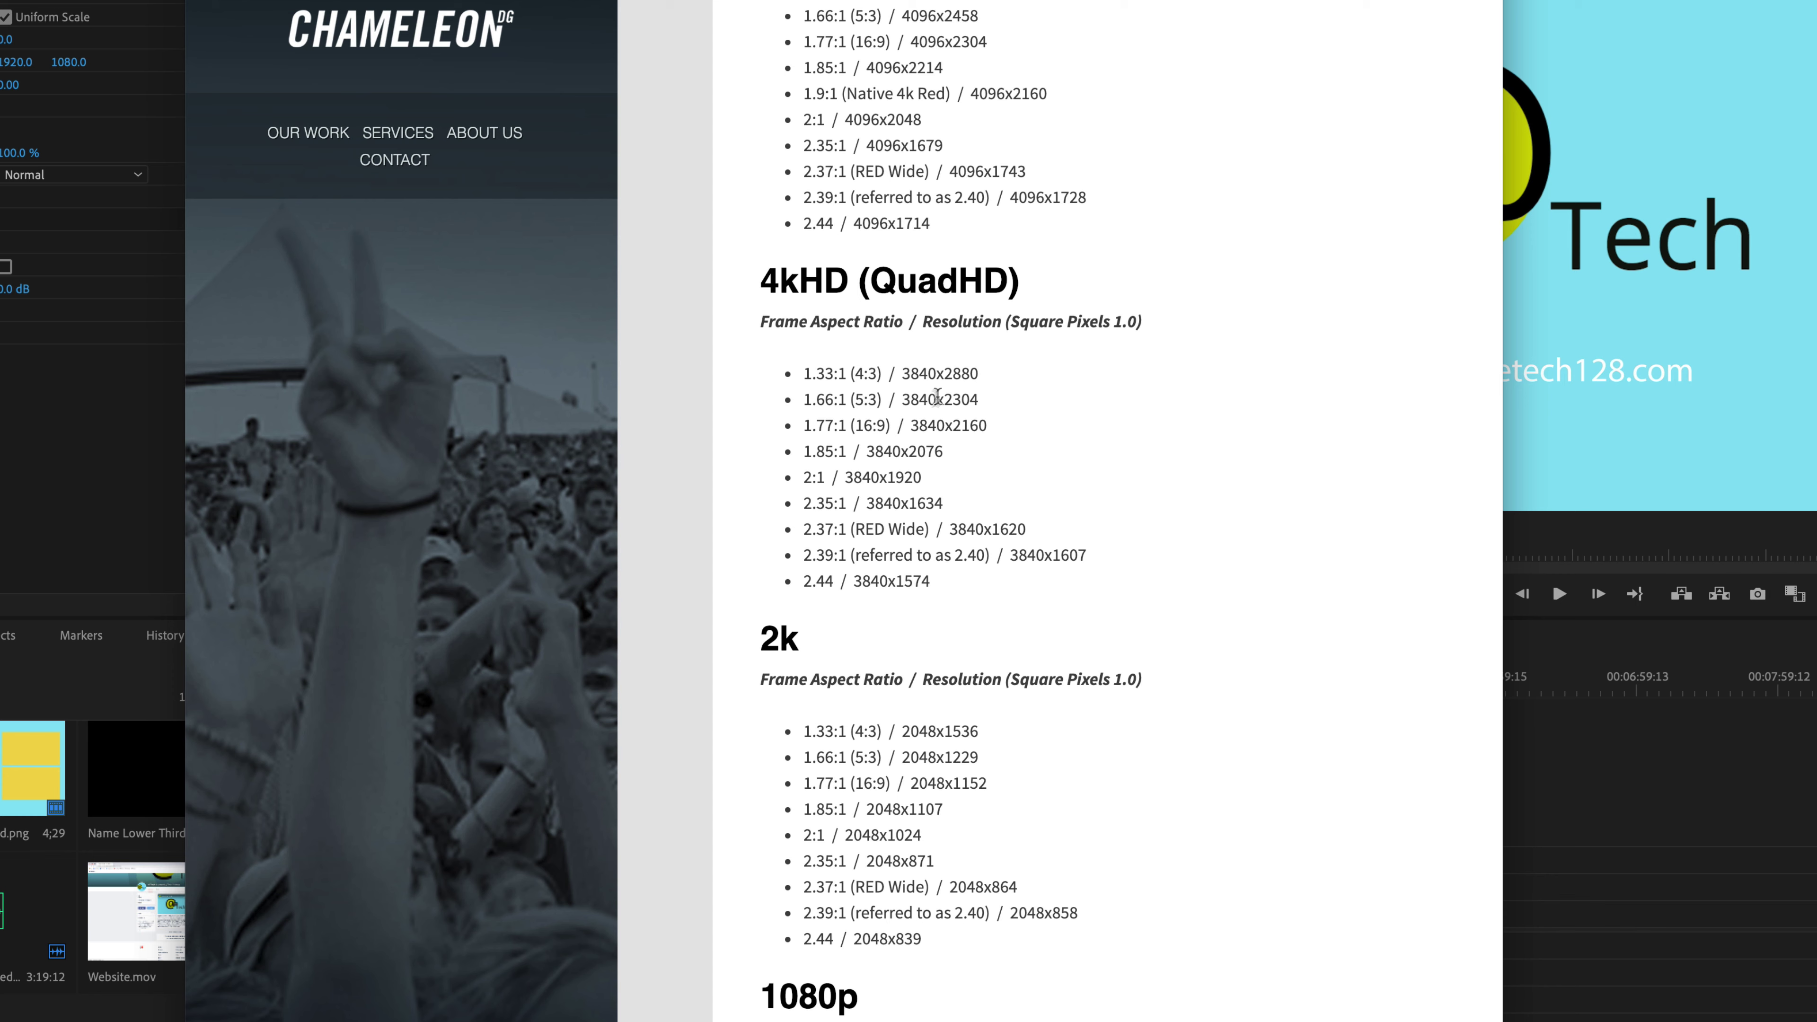
drag(925, 478, 784, 485)
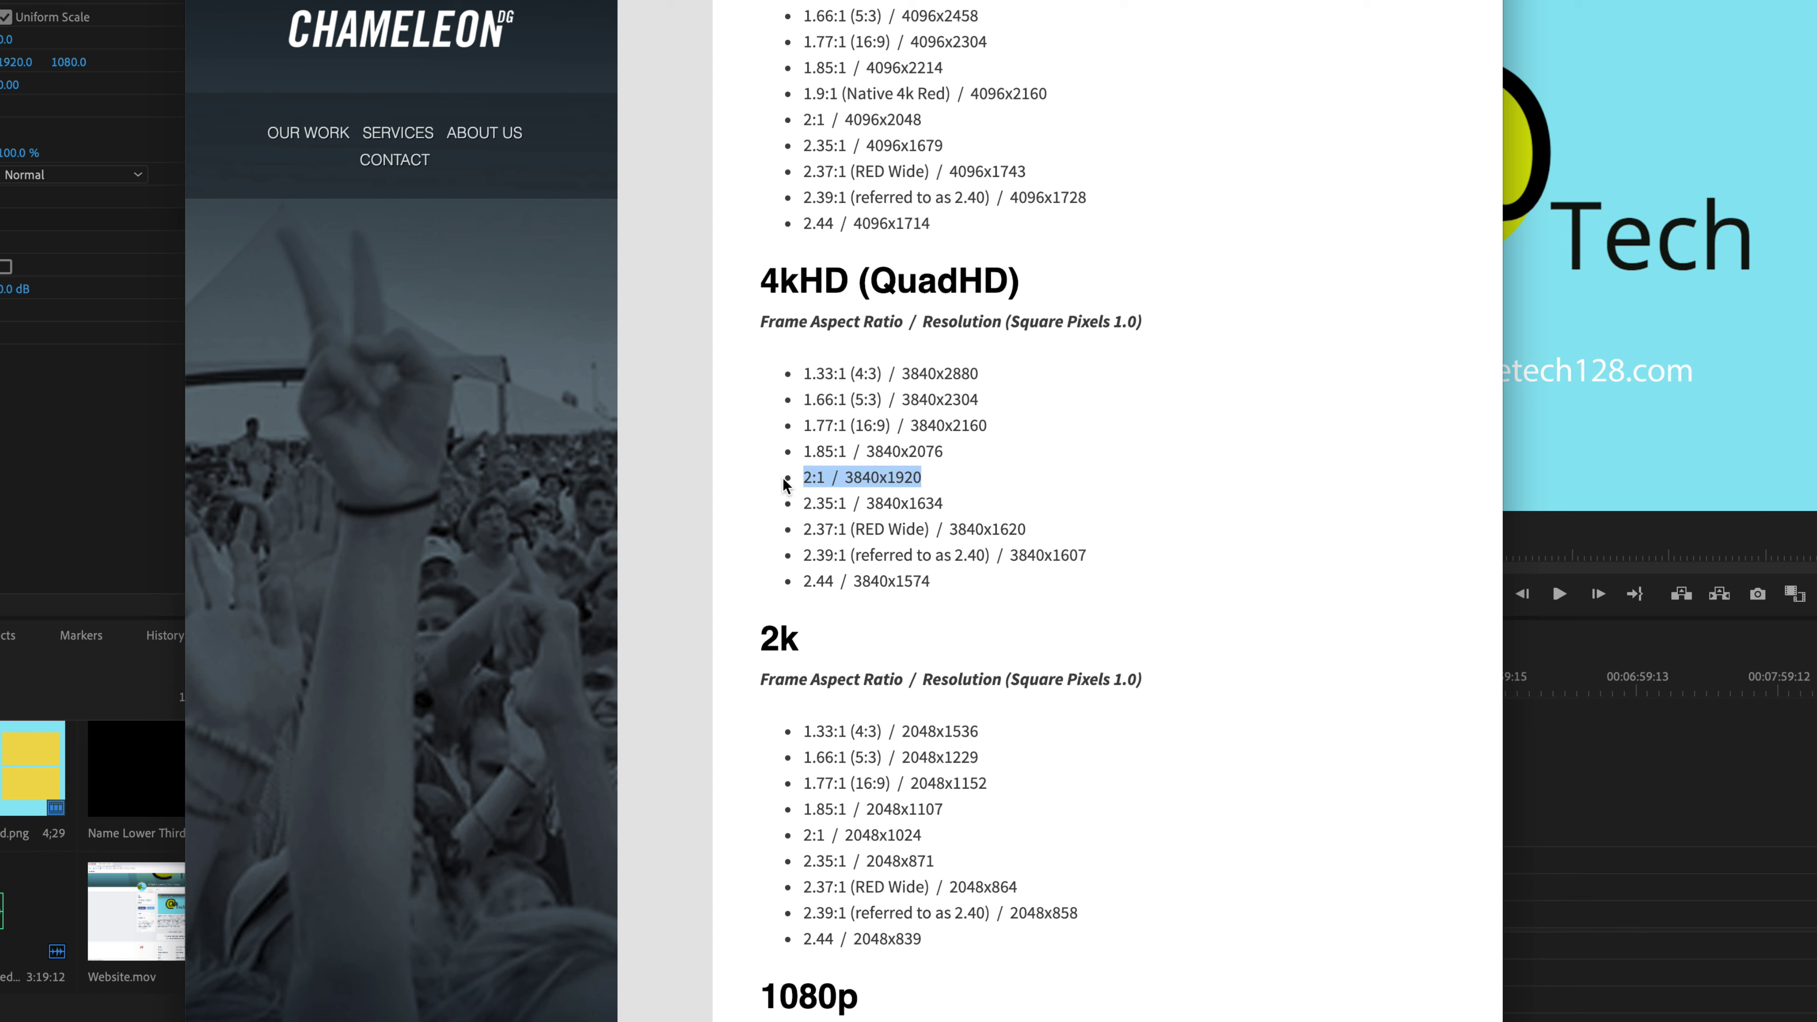
click(750, 491)
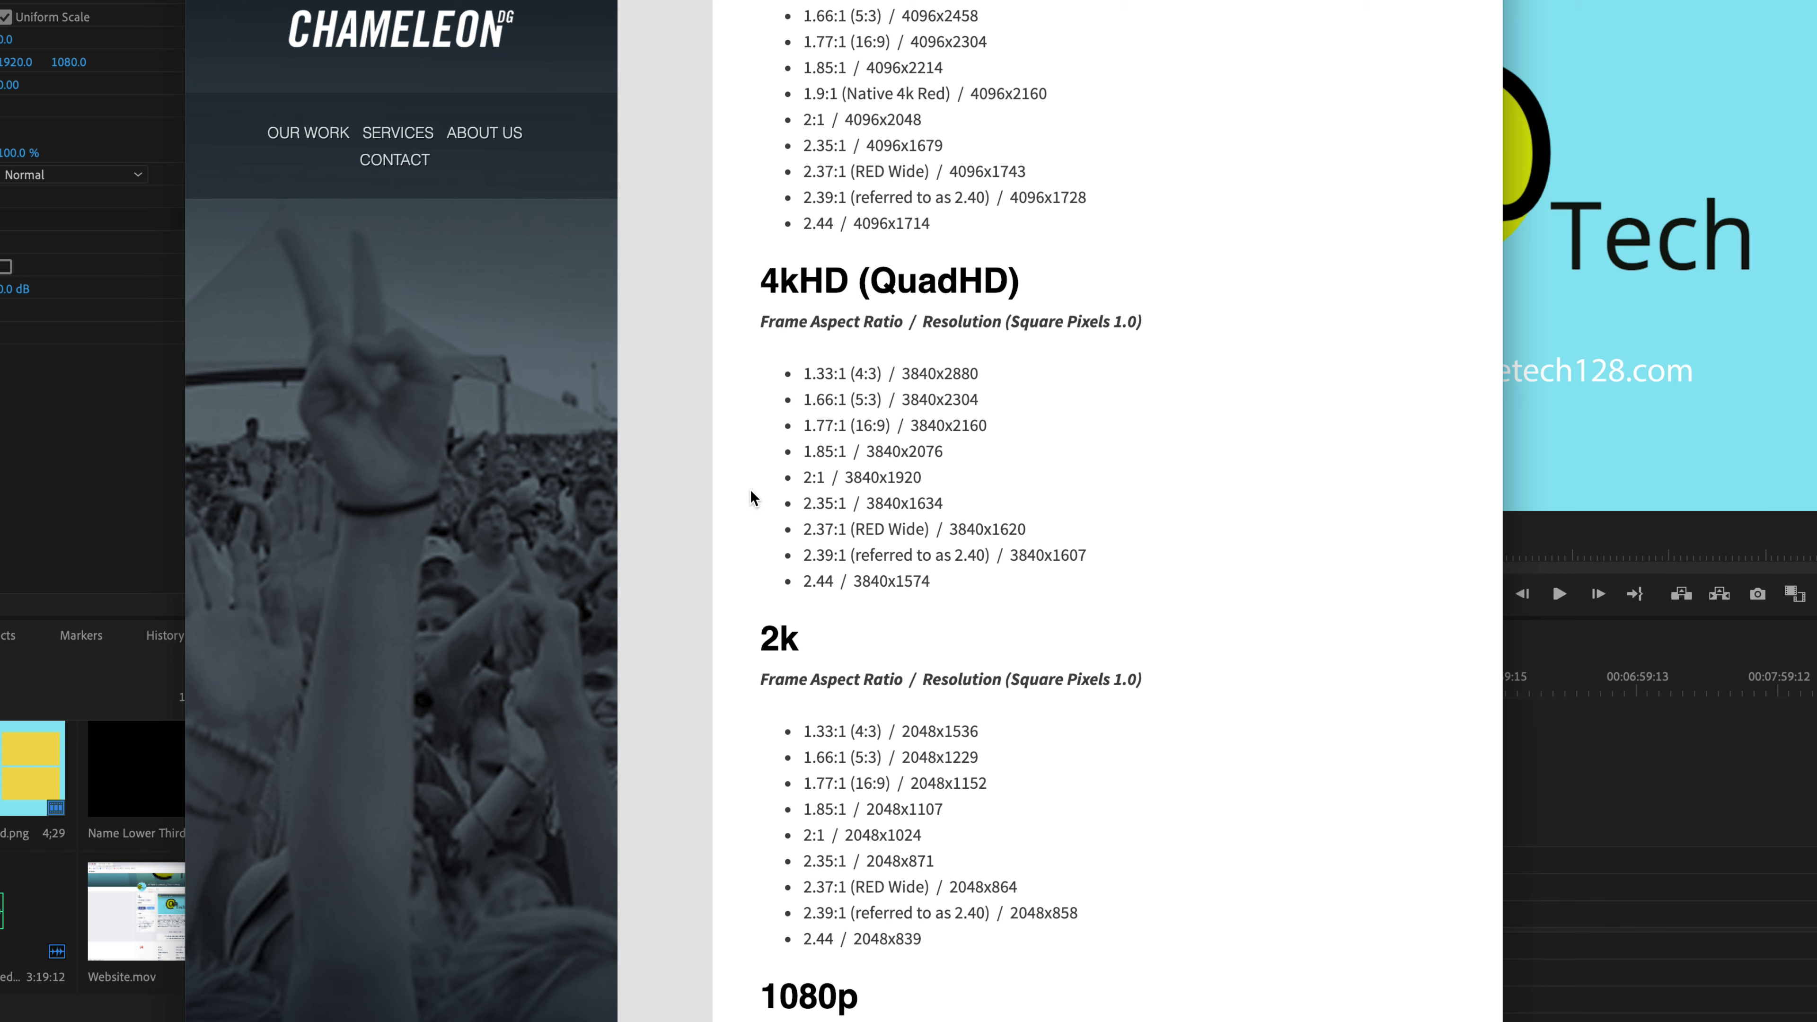